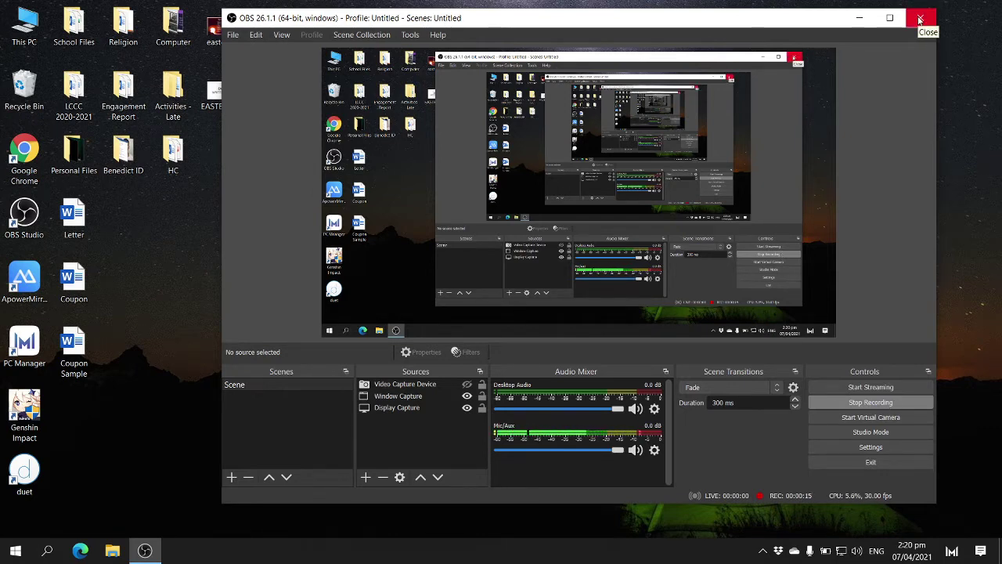
- Launch Microsoft Publisher from Windows Search by typing 'Pub'
left_click(192, 444)
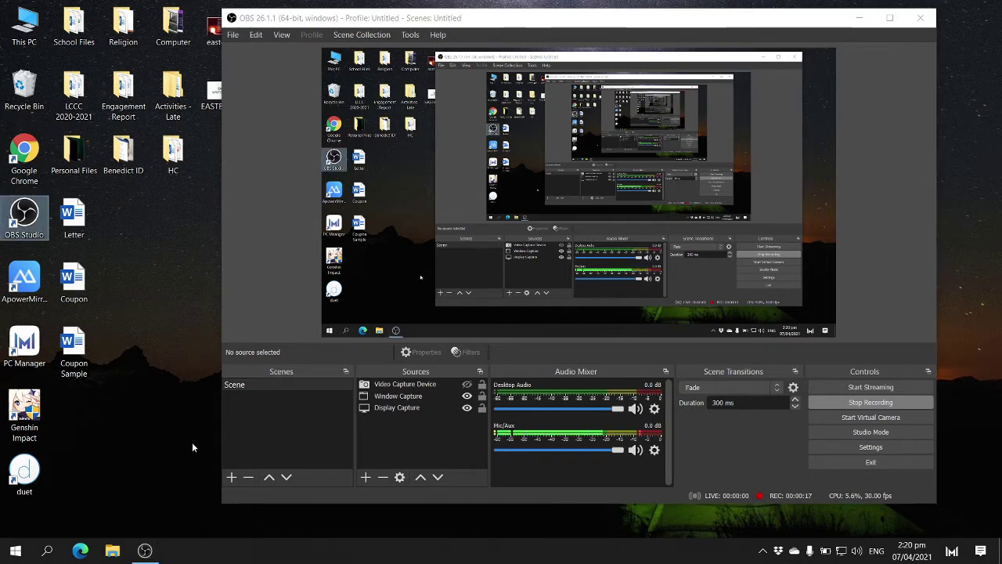
left_click(49, 552)
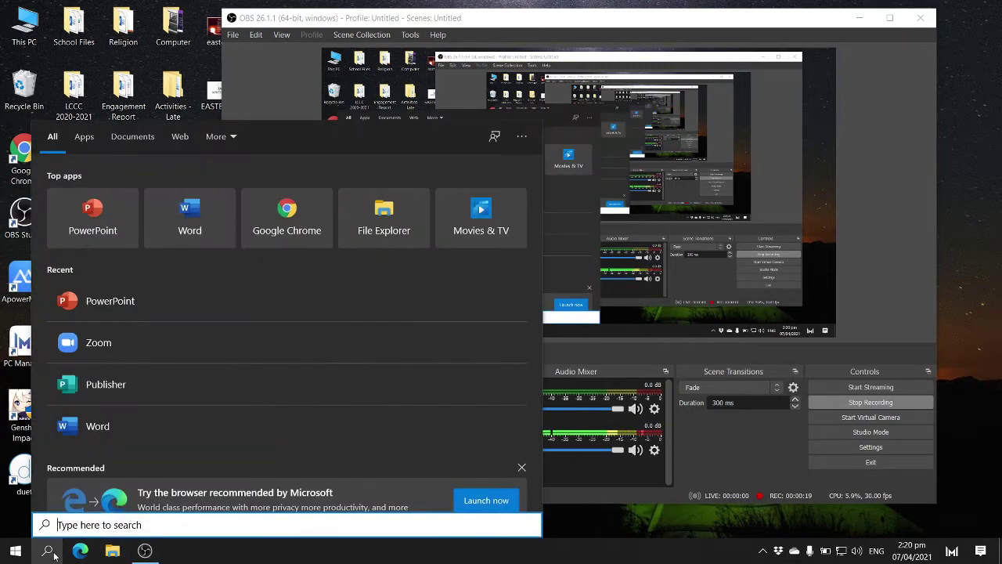
type("Pub")
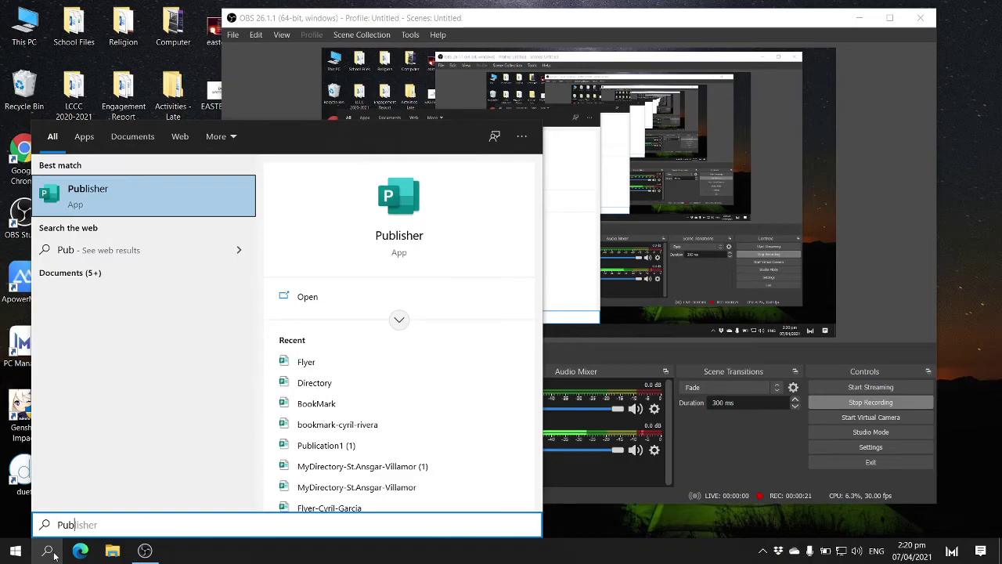
key("Return")
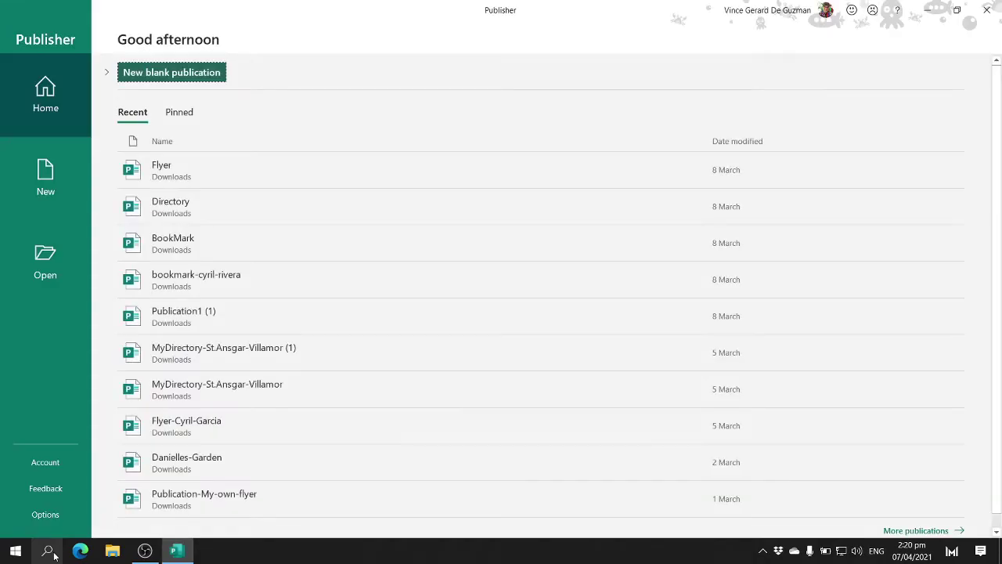
- Create a new blank 8.5 x 11" publication
left_click(72, 180)
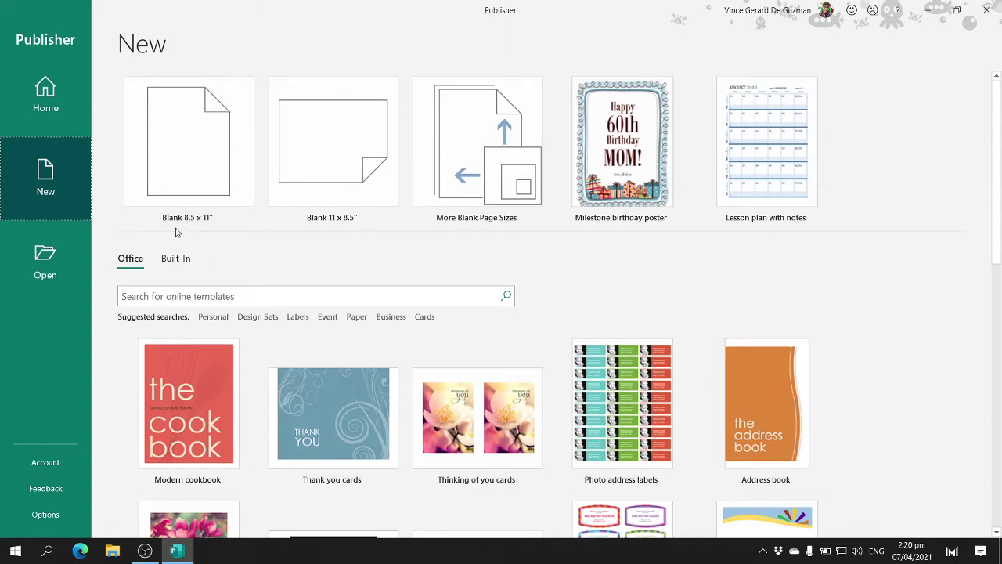
left_click(208, 177)
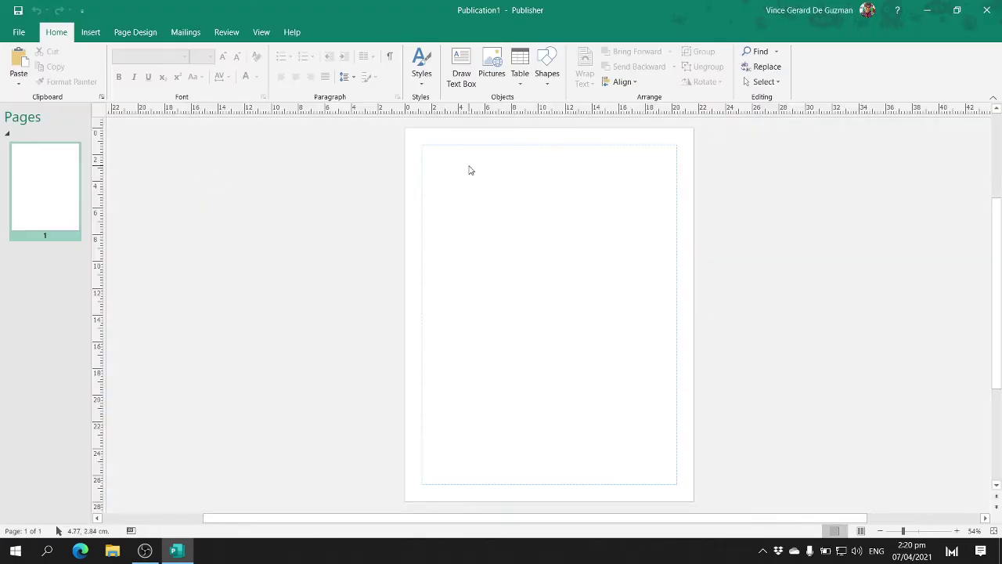
- Insert the Tilted Box coupon from the Coupons section of the Advertisements gallery
left_click(90, 32)
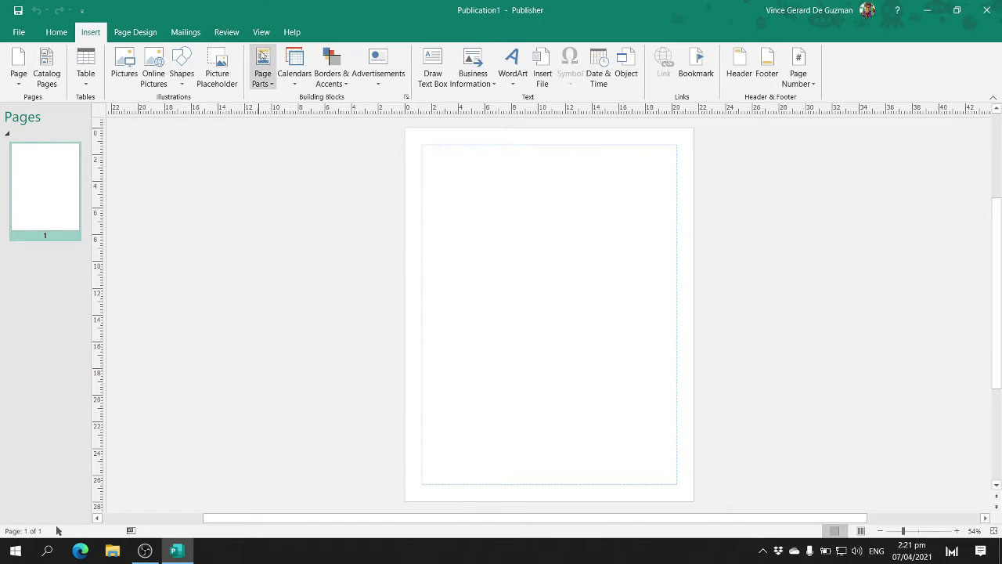
left_click(378, 74)
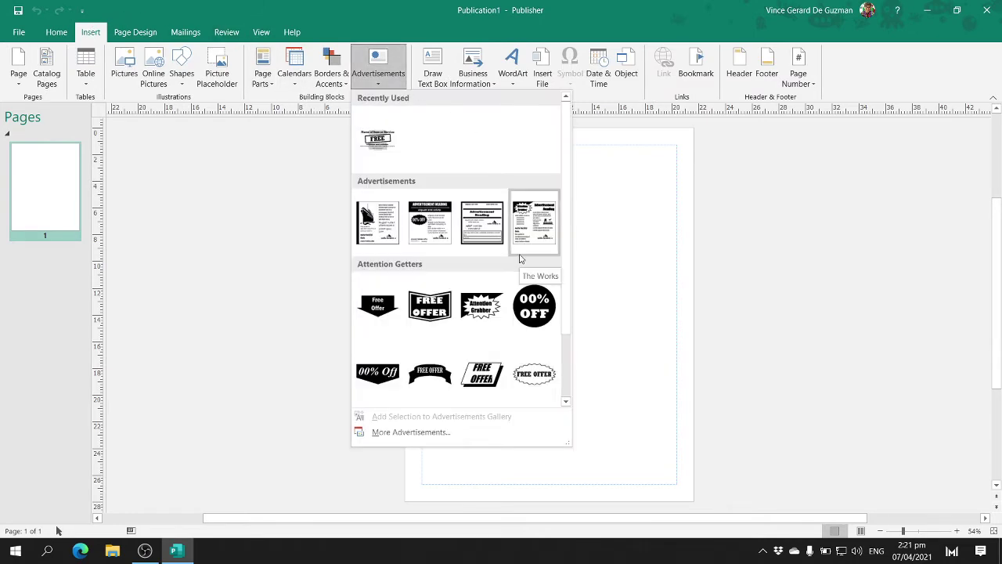
scroll(519, 258, "down", 1)
scroll(518, 258, "up", 1)
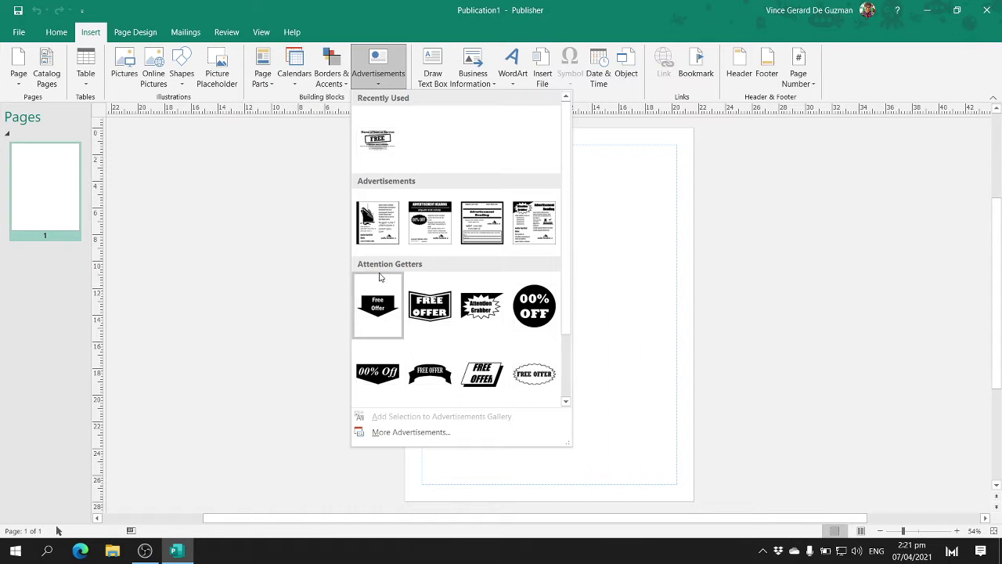
scroll(400, 264, "down", 1)
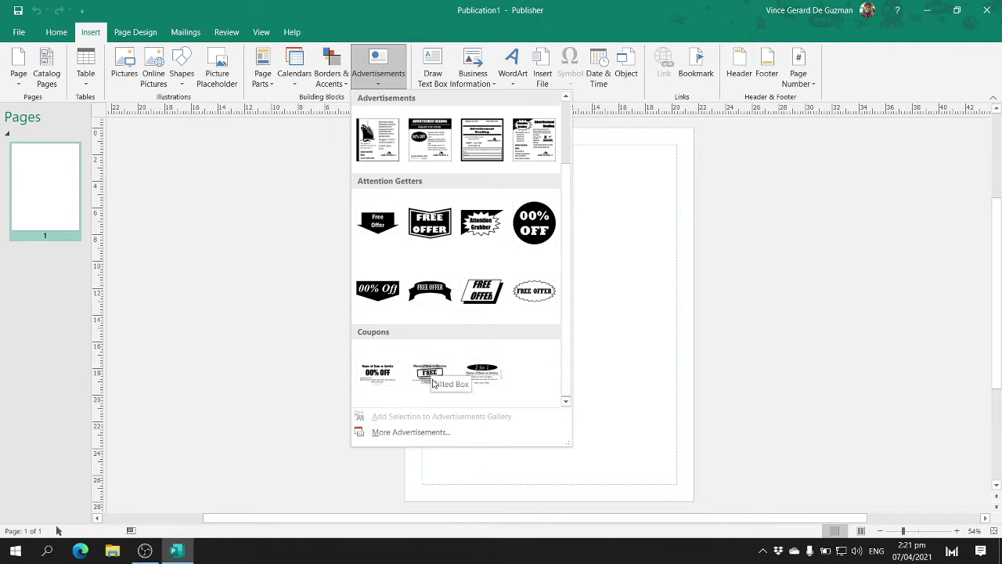
left_click(428, 381)
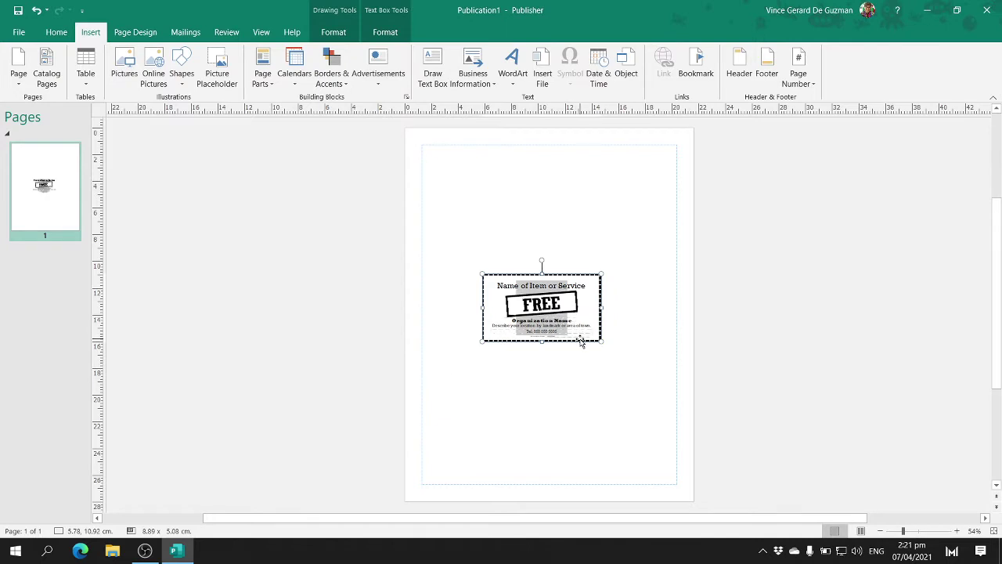
- Resize the coupon group to 3.5 in high by 7 in wide and move it to the page top
left_click_drag(580, 339, 522, 205)
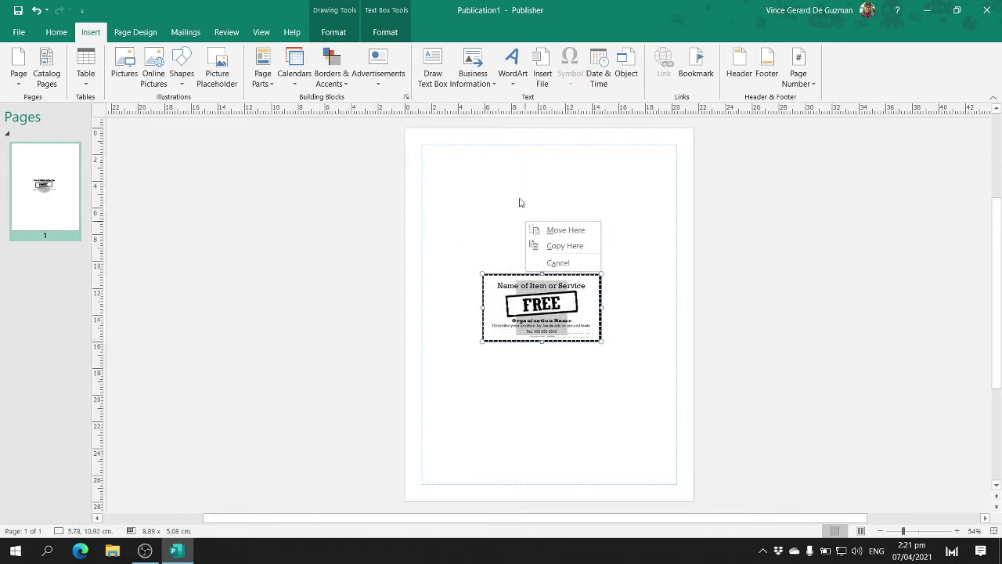
key("Escape")
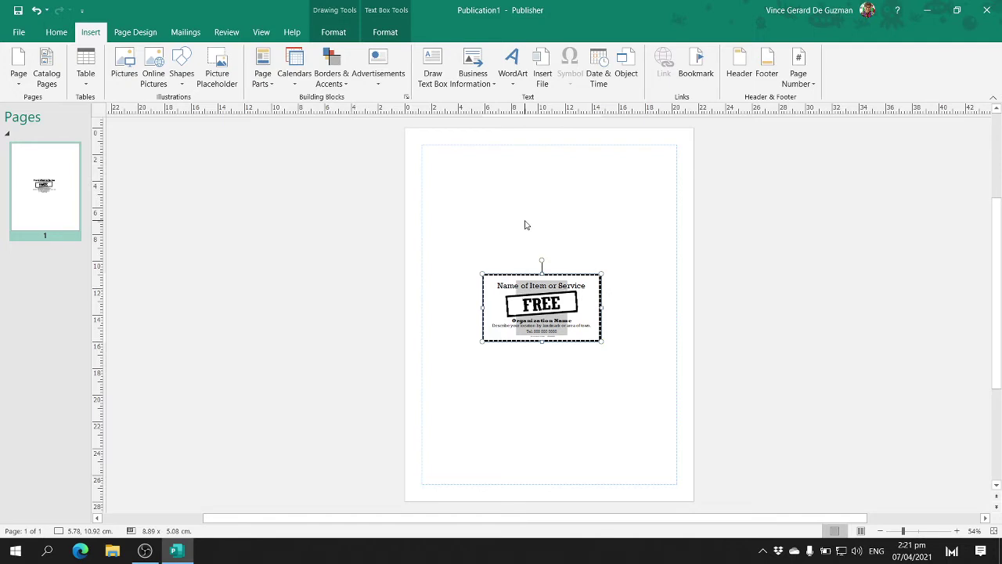
left_click(493, 259)
left_click(497, 276)
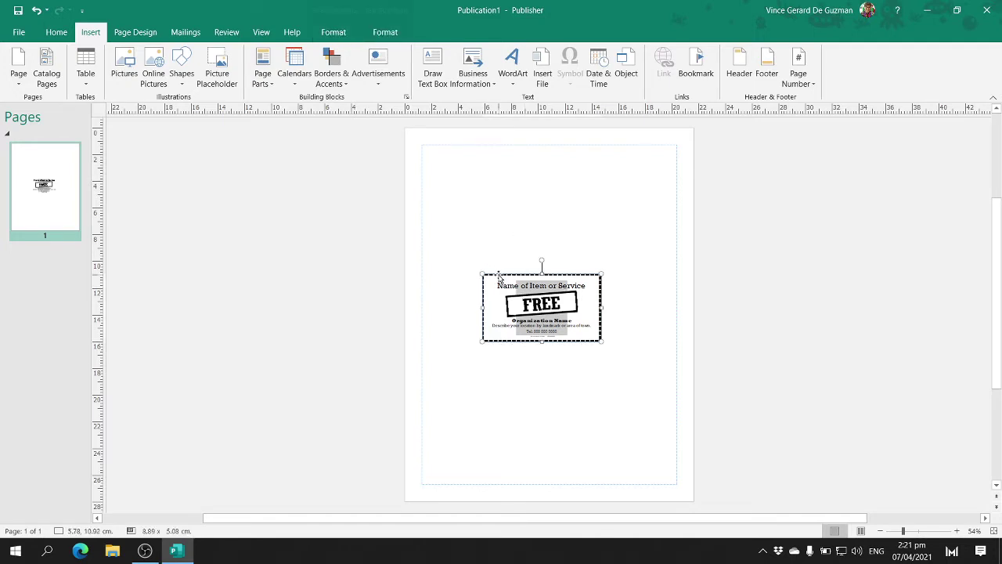
left_click(335, 33)
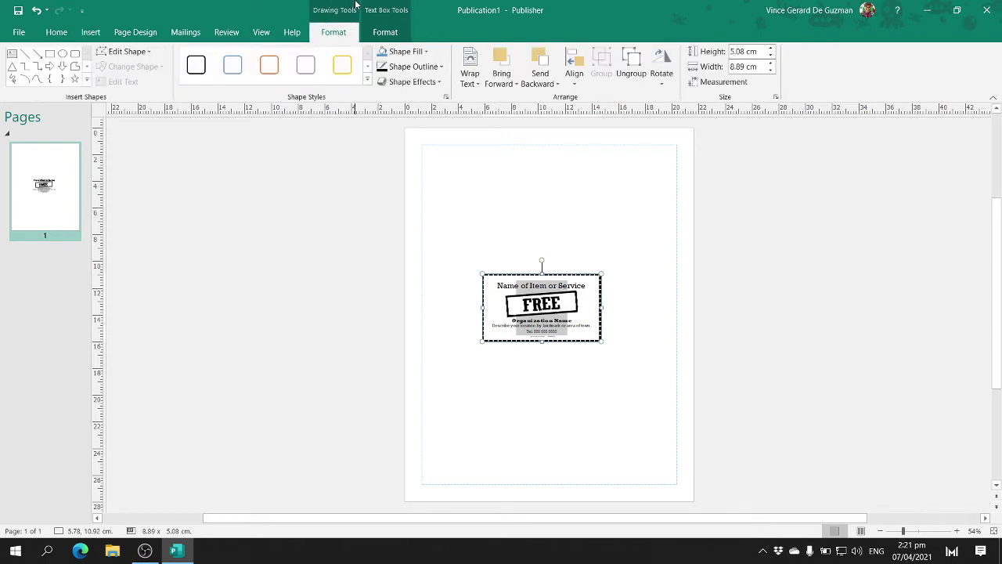
left_click(758, 52)
type("3.5")
key("Return")
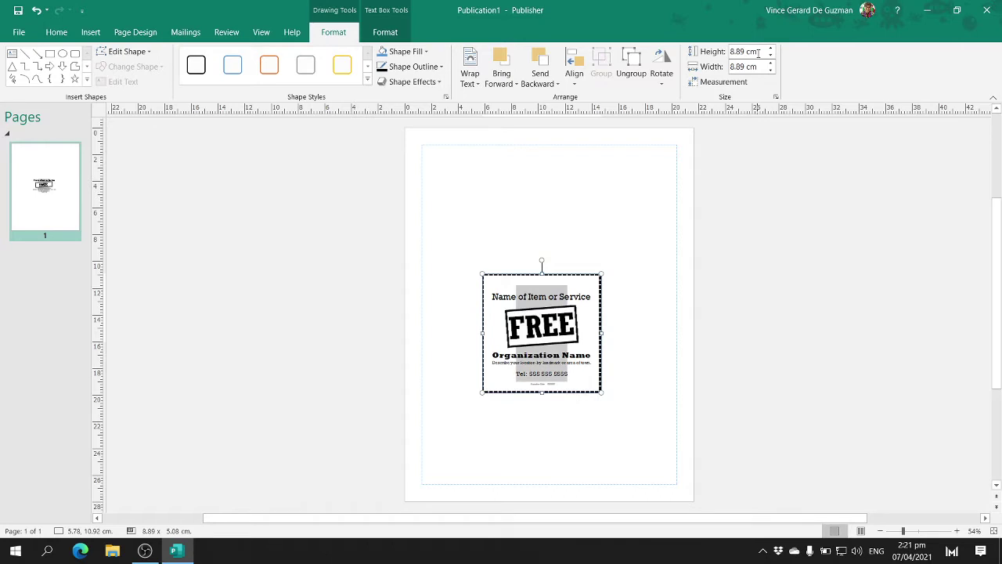
left_click(753, 69)
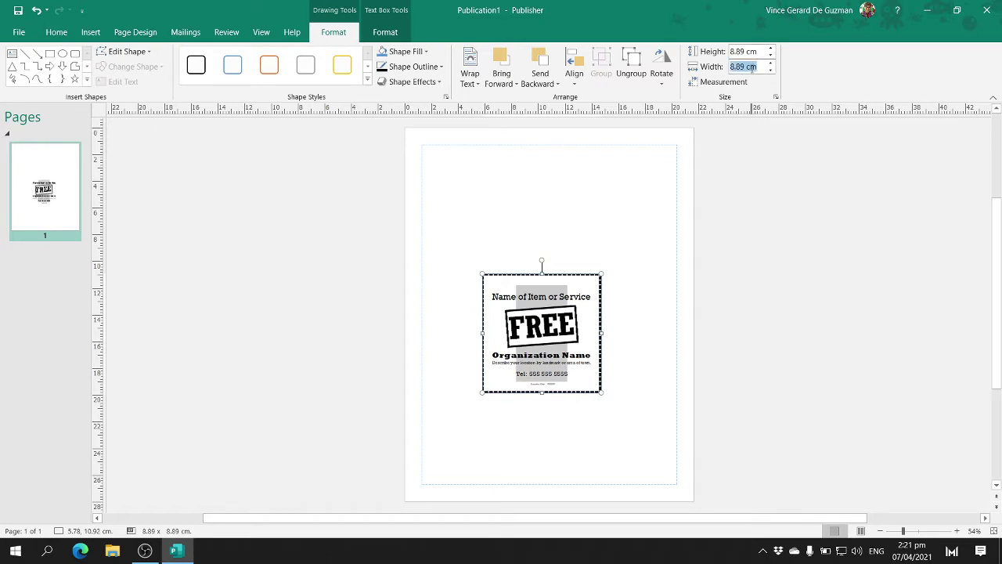
type("7 in")
key("Return")
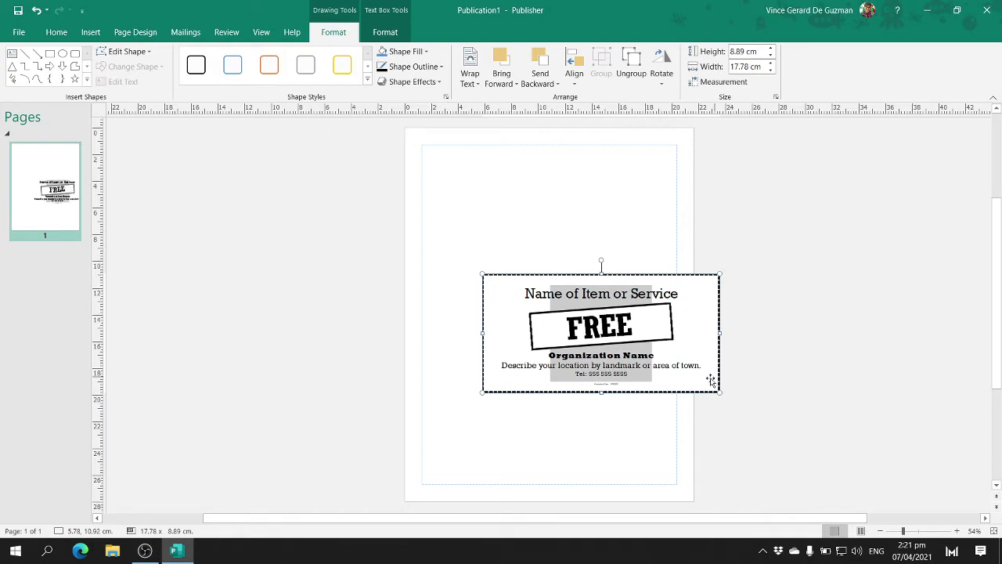
left_click_drag(693, 392, 637, 248)
- Replace the coupon's Organization Name placeholder with the owner's full name
left_click(597, 216)
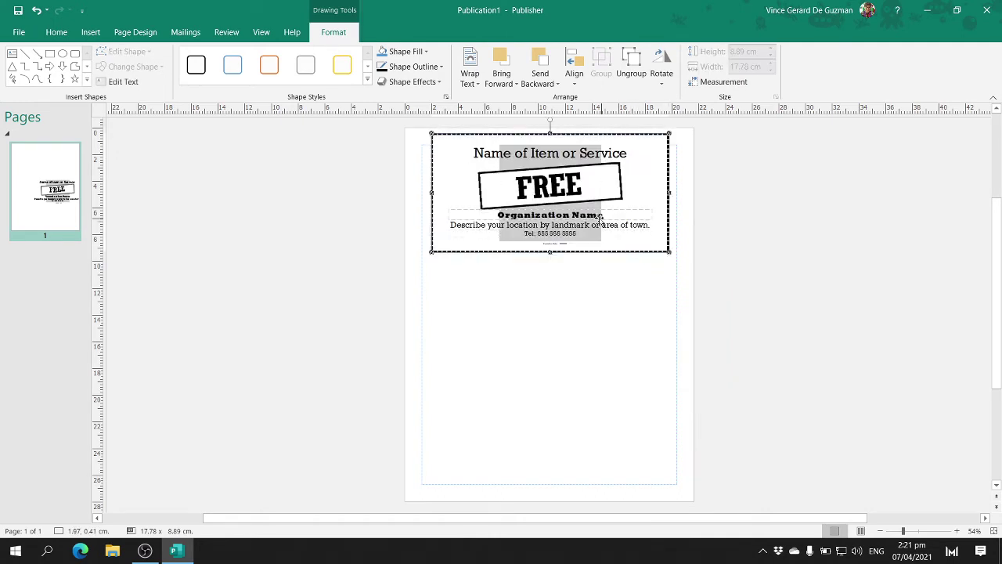
left_click(596, 214)
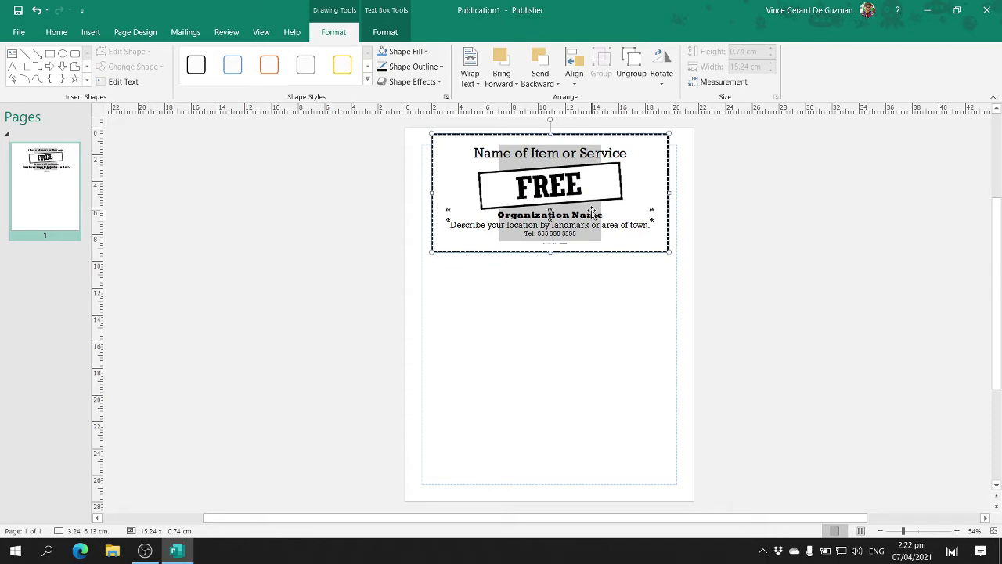
scroll(592, 212, "down", 3)
scroll(592, 212, "up", 6)
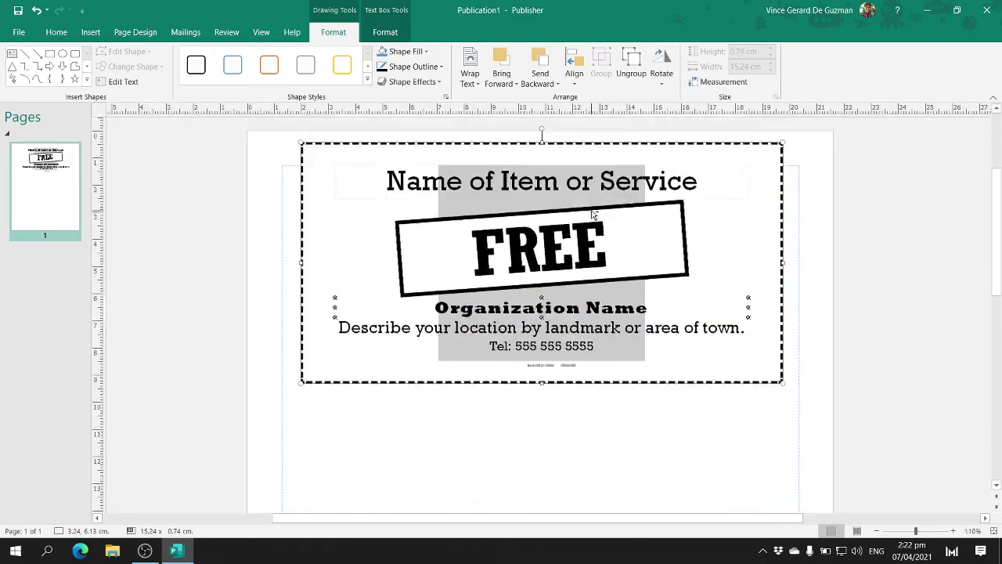
scroll(592, 212, "up", 2)
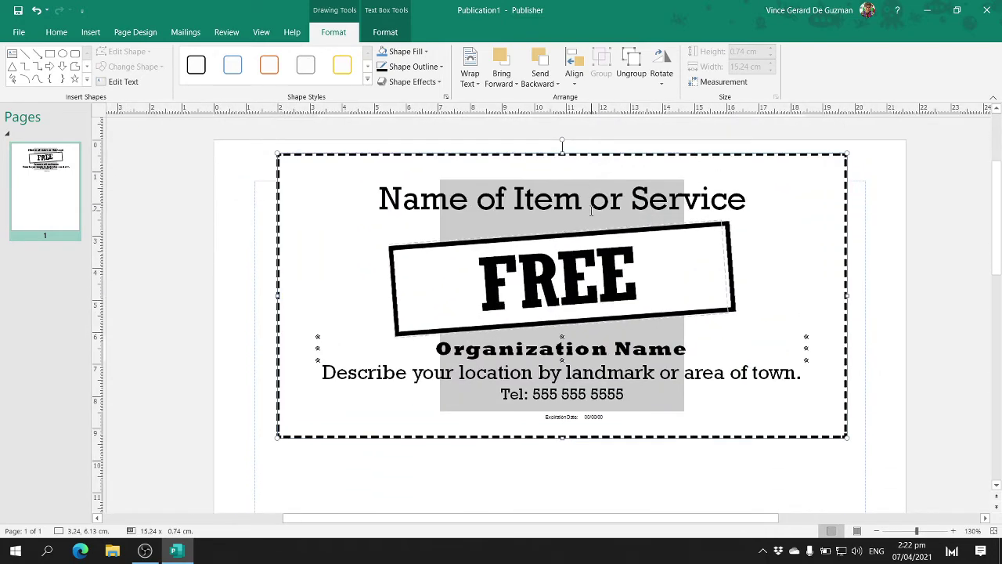
triple_click(599, 357)
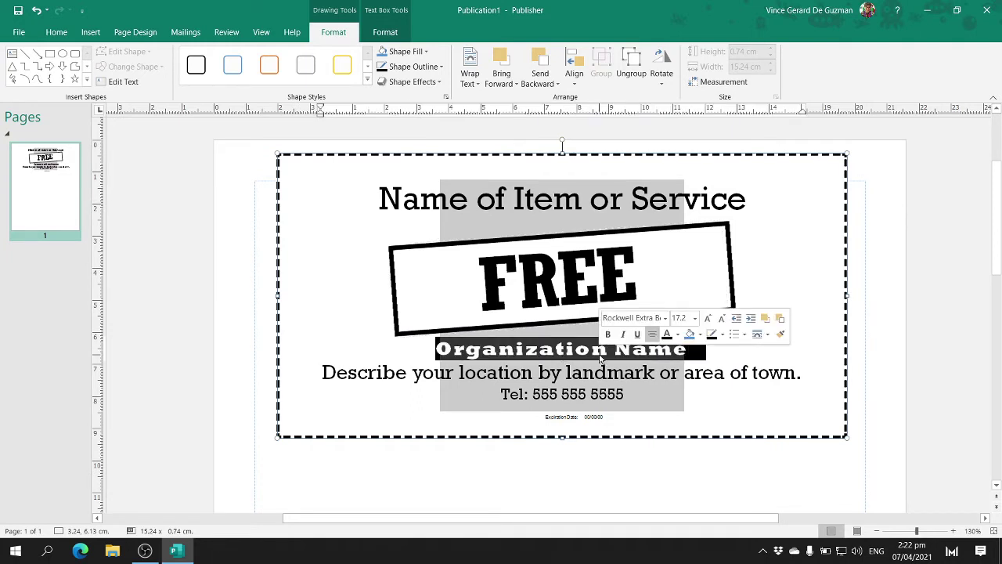
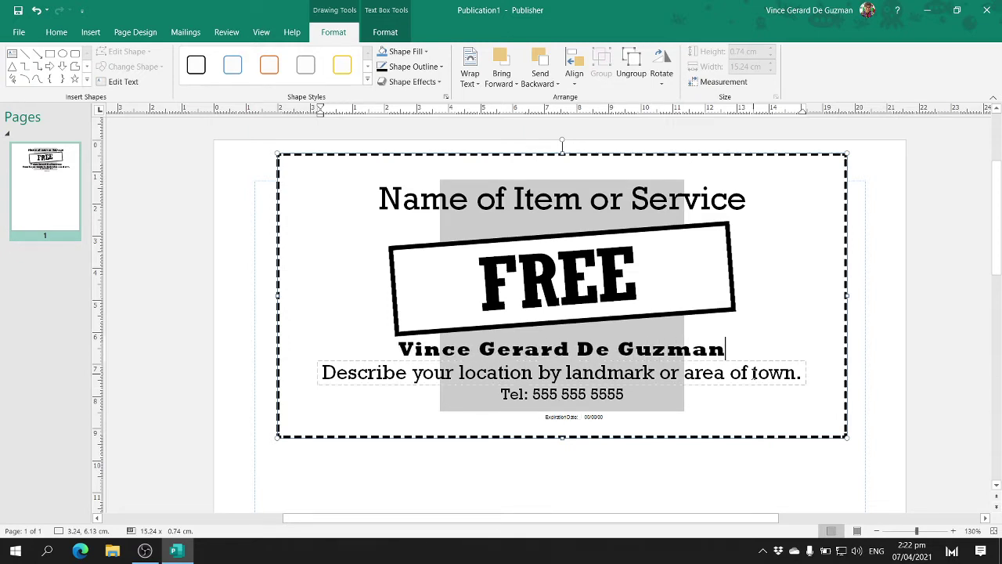
triple_click(753, 373)
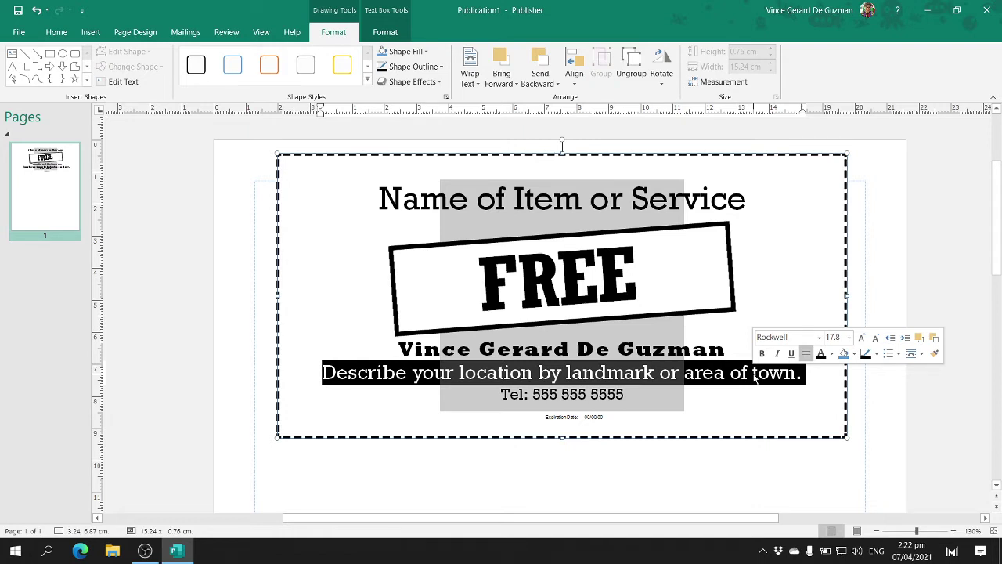
- Enter 'Near San Roque Cathedral' as the location and replace the Tel line with a contact number
type("Near ")
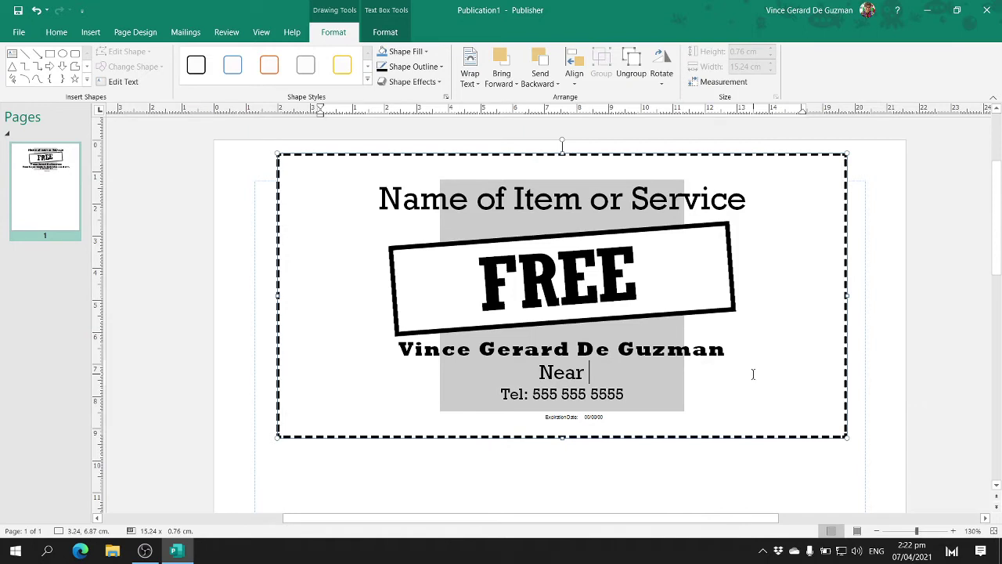
type("San Roque C")
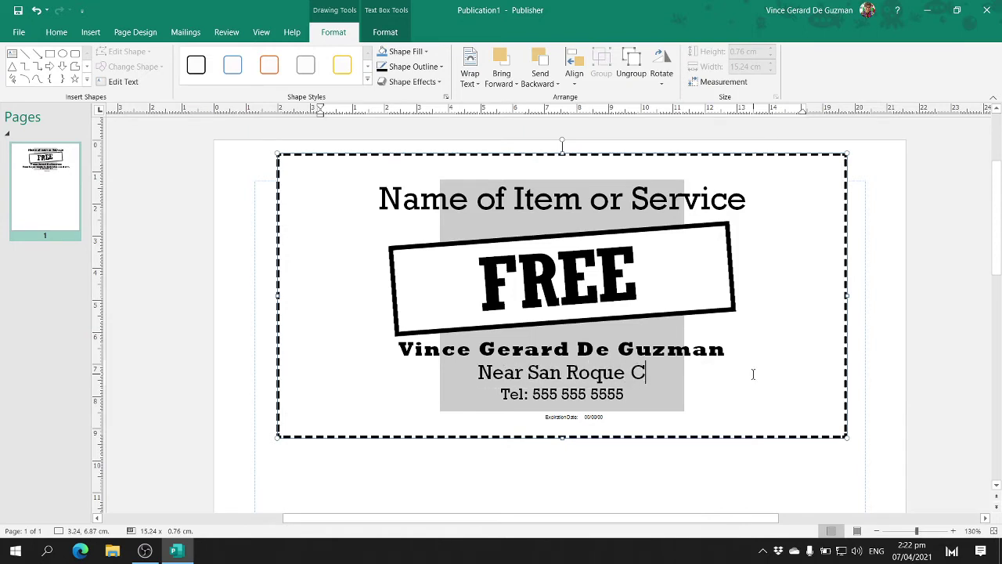
type("athedral")
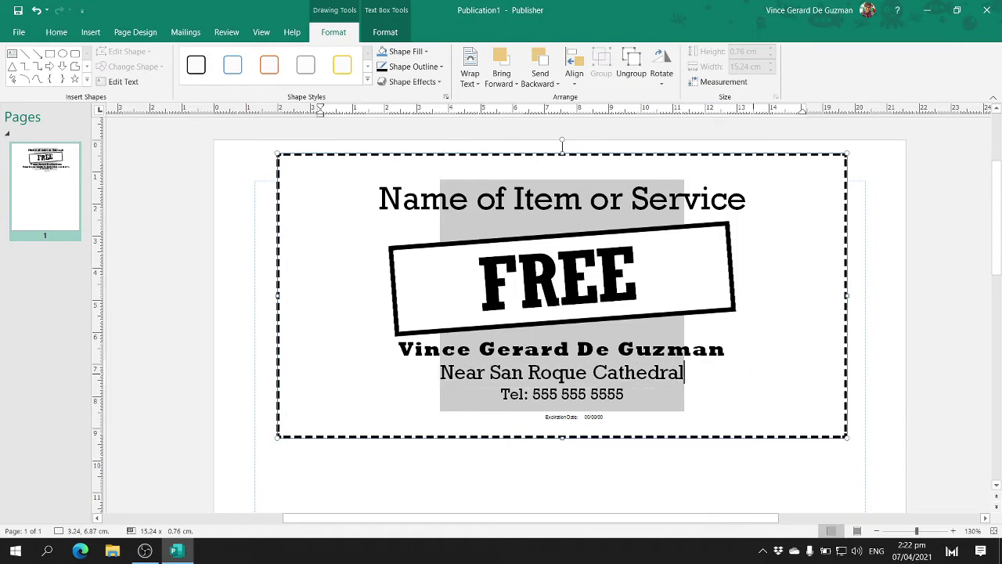
left_click(624, 395)
triple_click(624, 395)
type("T")
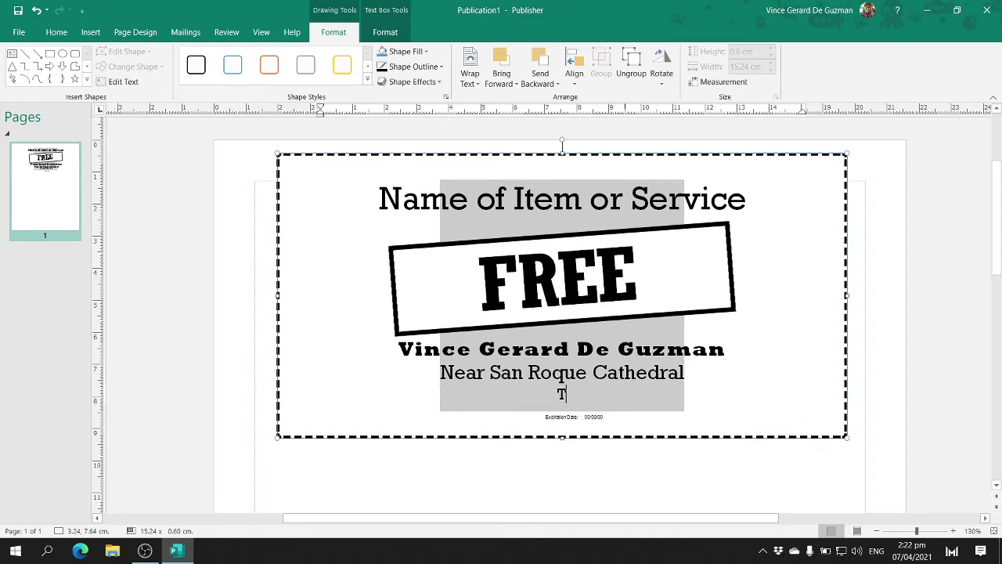
type("el: 09123456789")
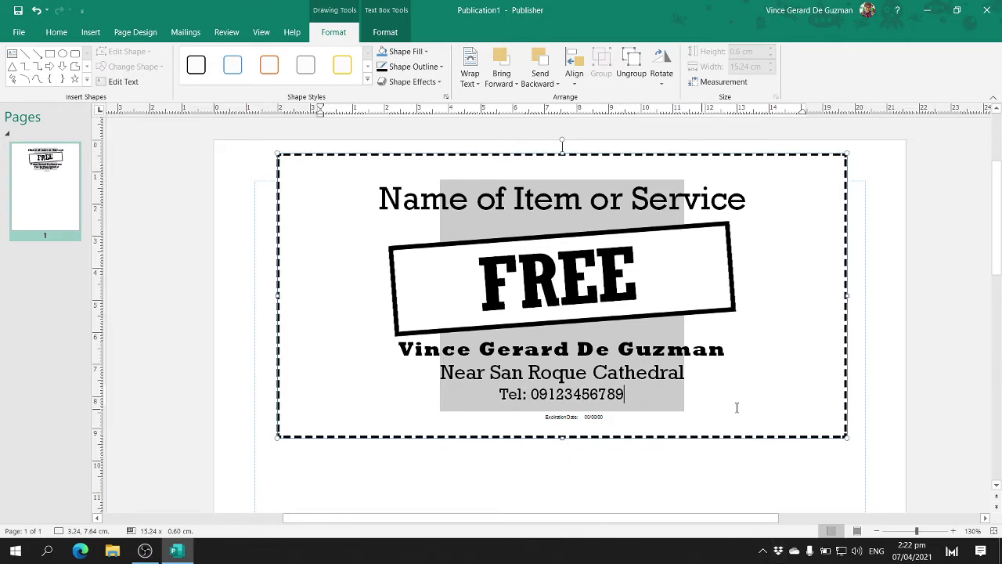
scroll(753, 407, "down", 5)
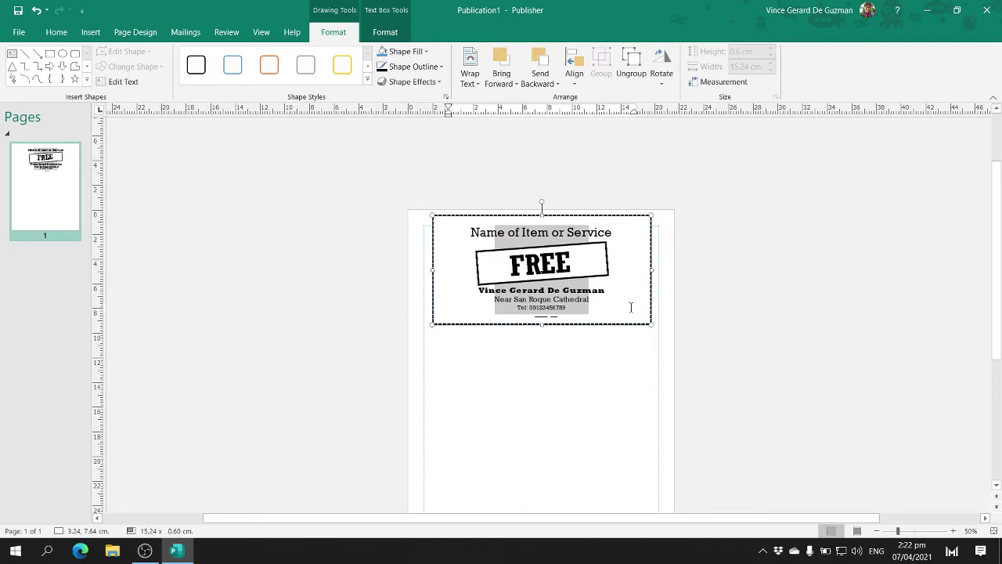
- Replace the 'Name of Item or Service' heading with 'Babysitting Service'
triple_click(593, 232)
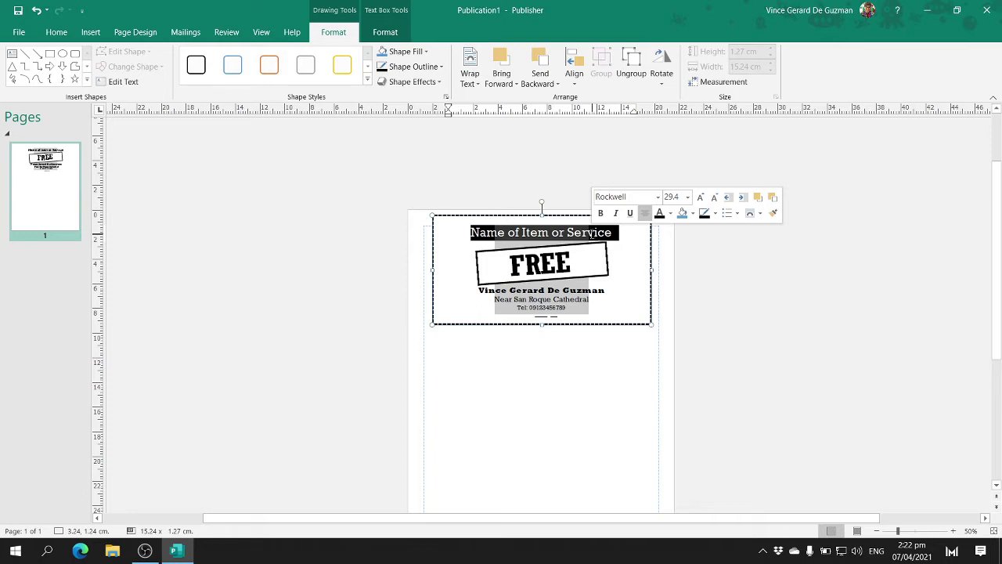
type("Babysi")
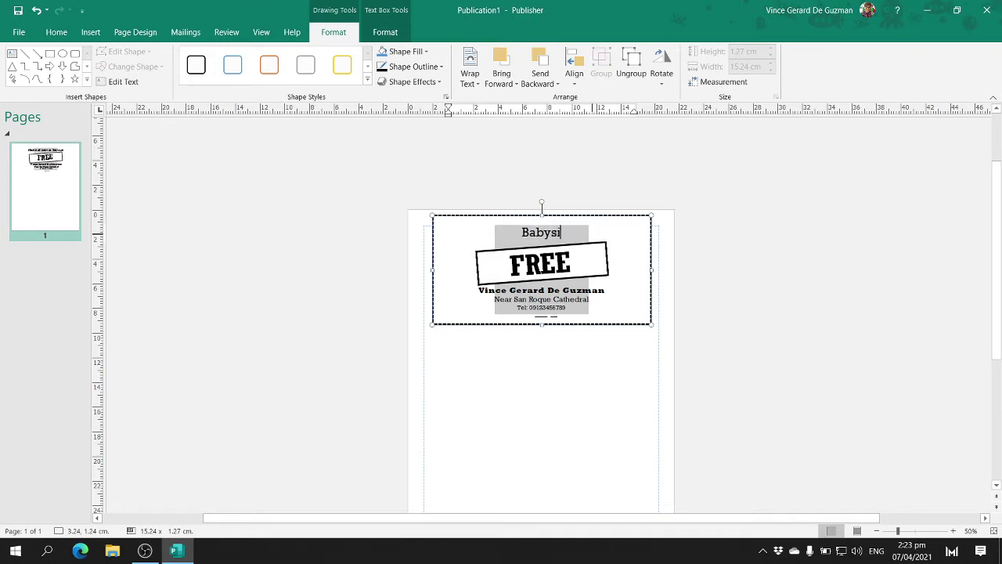
type("tting Service")
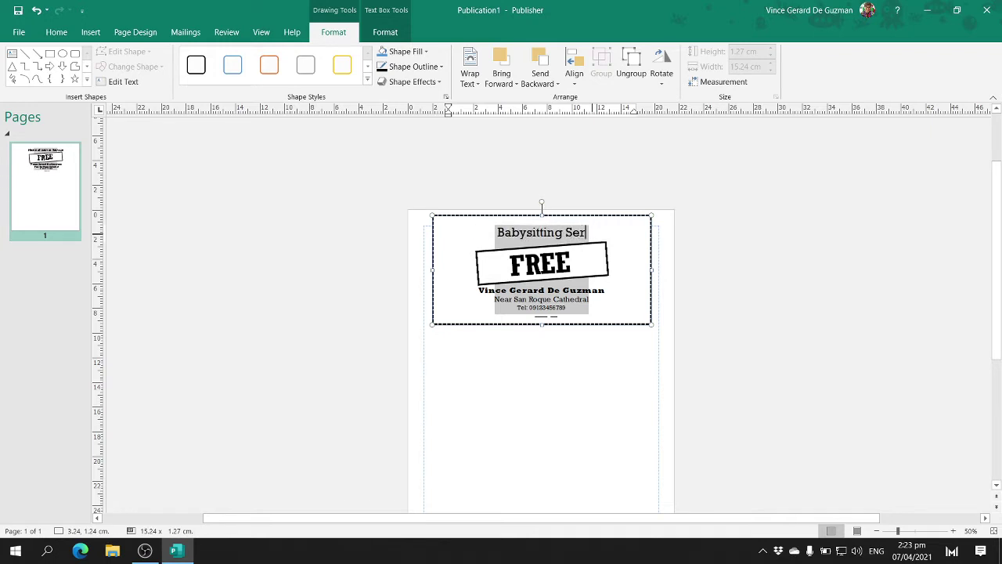
left_click(765, 269)
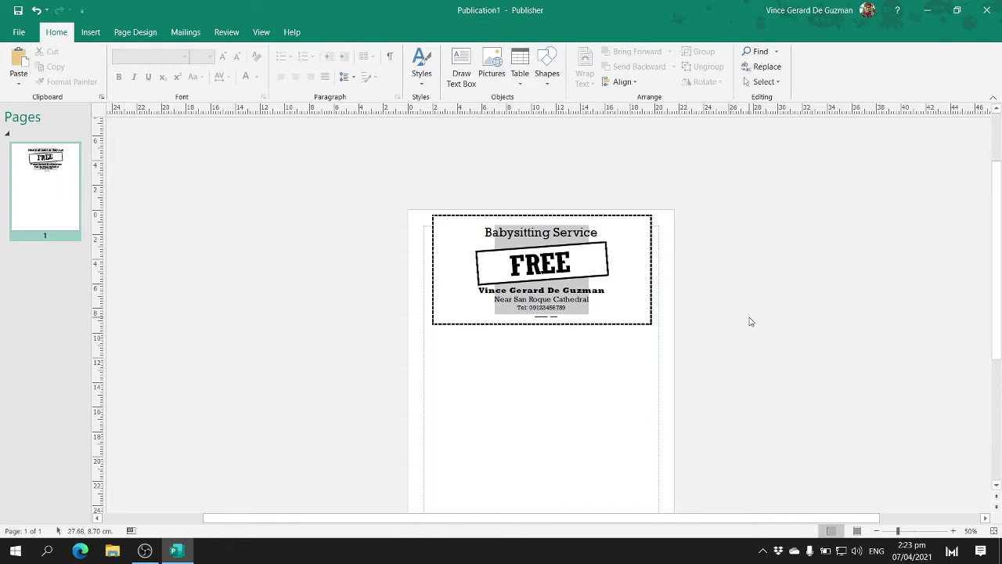
- Duplicate the Babysitting Service coupon into the space directly below it
left_click(649, 323)
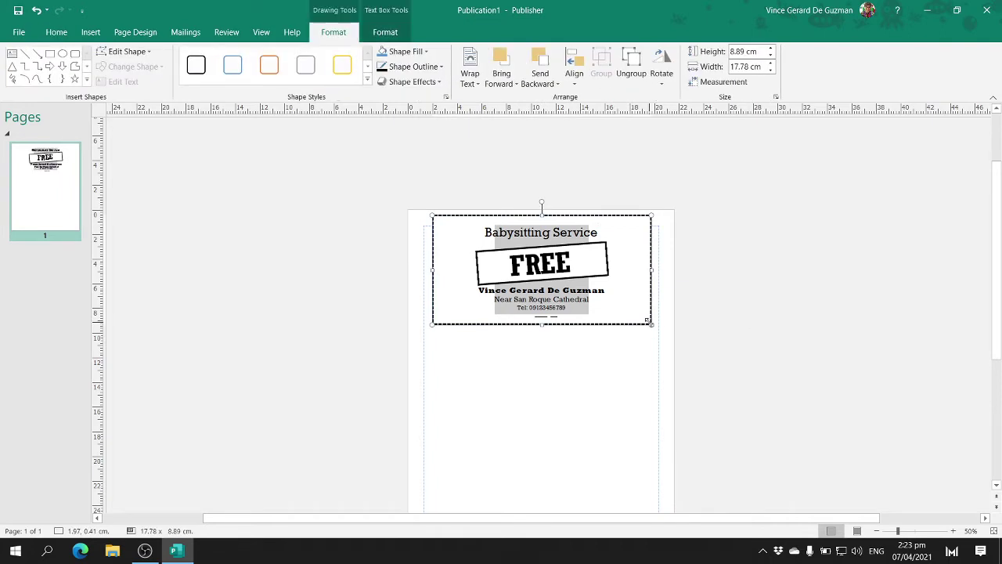
left_click(686, 231)
scroll(688, 233, "down", 3)
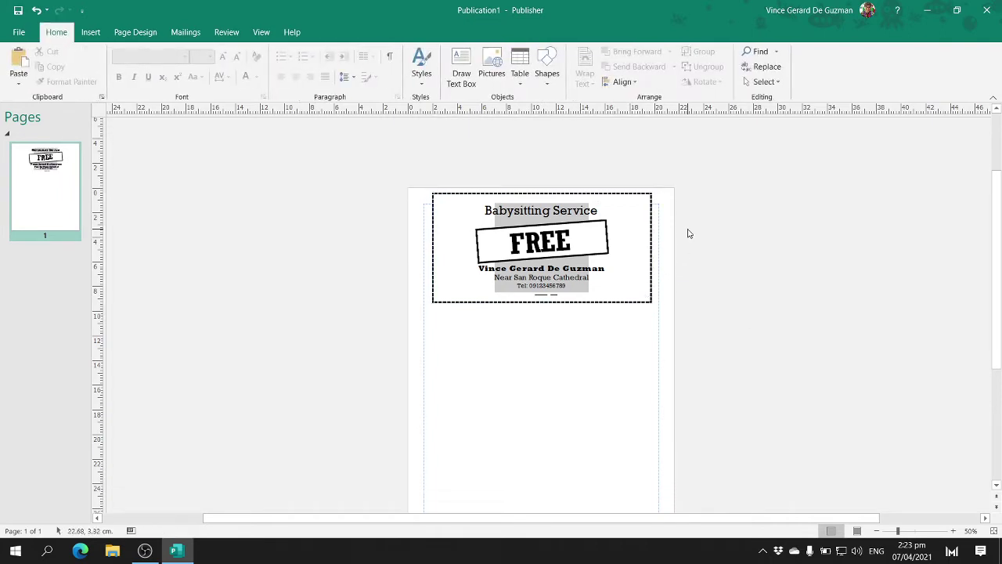
left_click(651, 206)
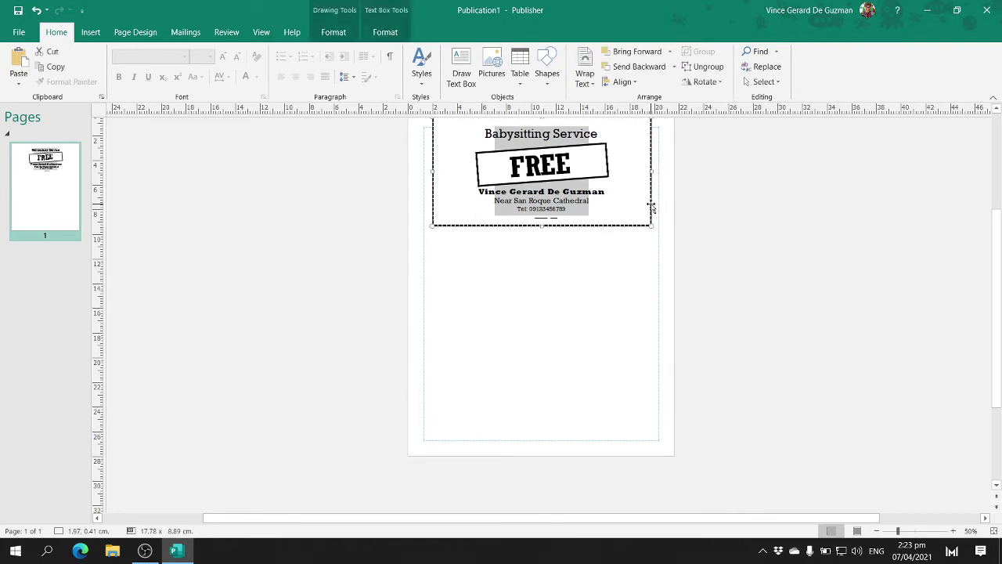
left_click_drag(651, 206, 652, 311)
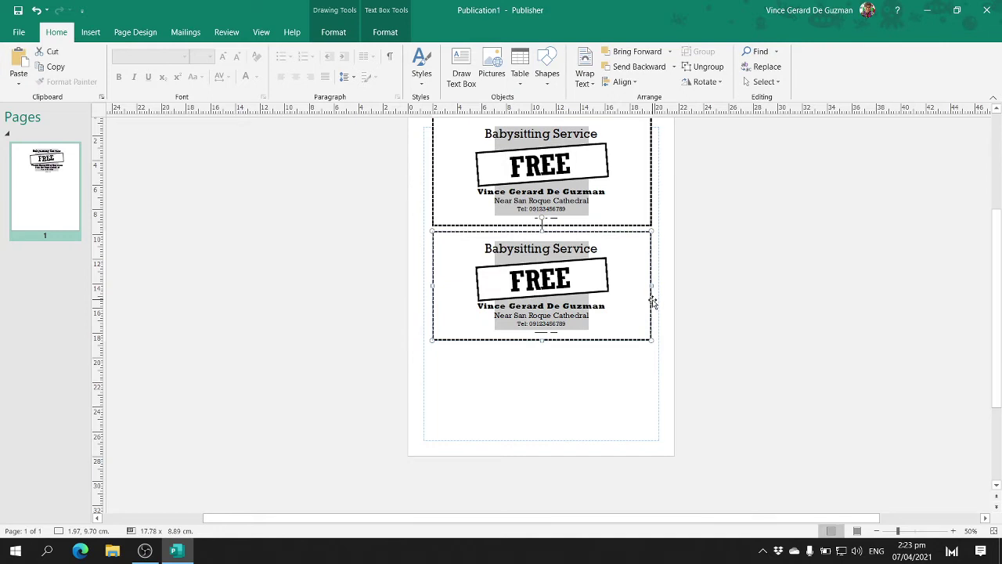
- Copy the second coupon and paste it into the third slot at the bottom of the page
right_click(652, 305)
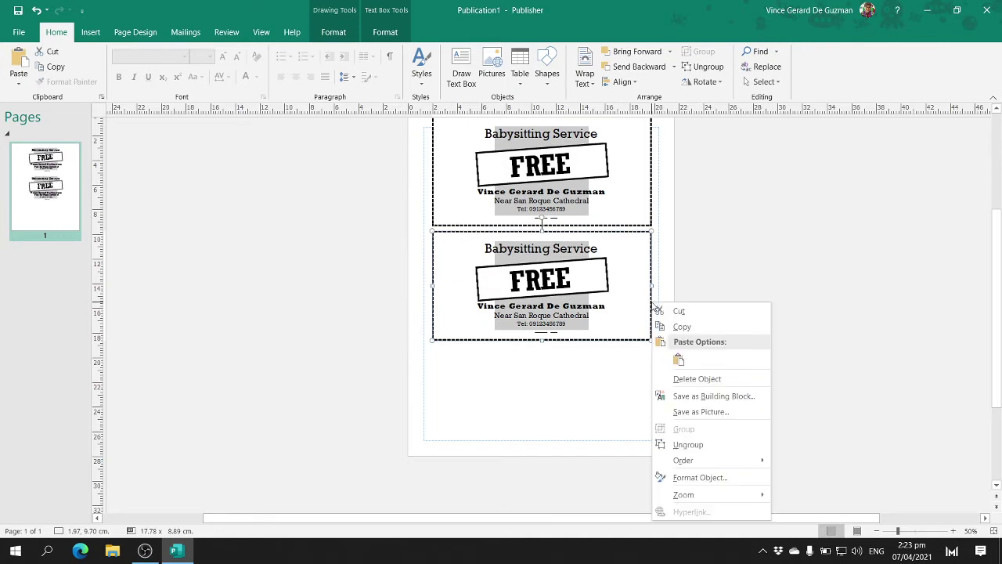
left_click(688, 327)
right_click(568, 382)
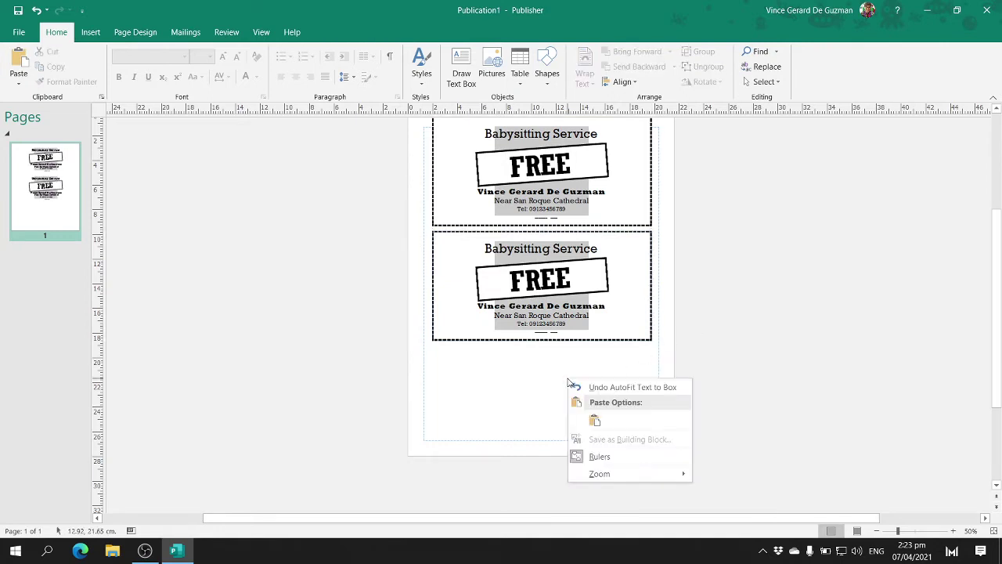
left_click(595, 420)
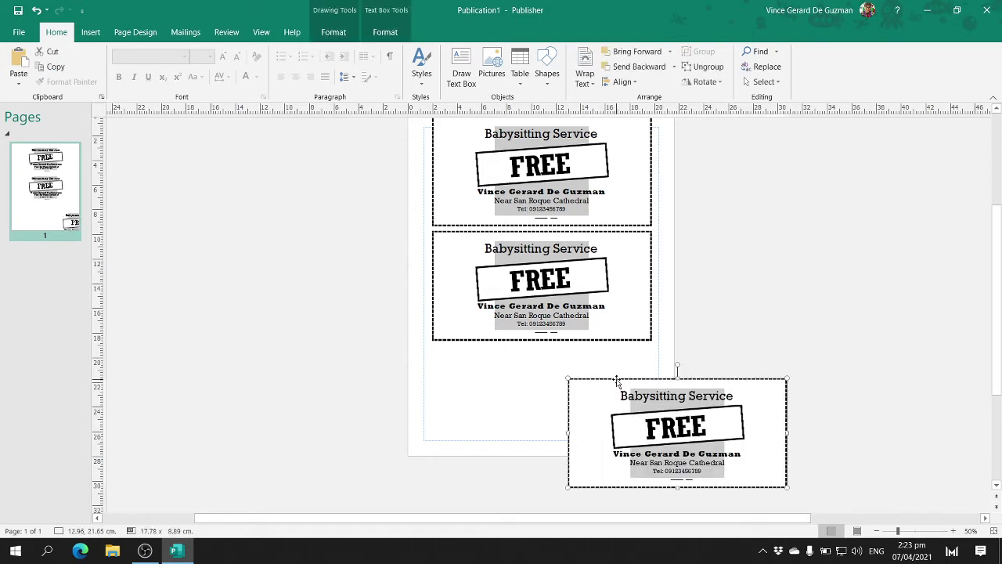
left_click_drag(592, 379, 480, 344)
left_click(733, 347)
scroll(778, 362, "up", 2)
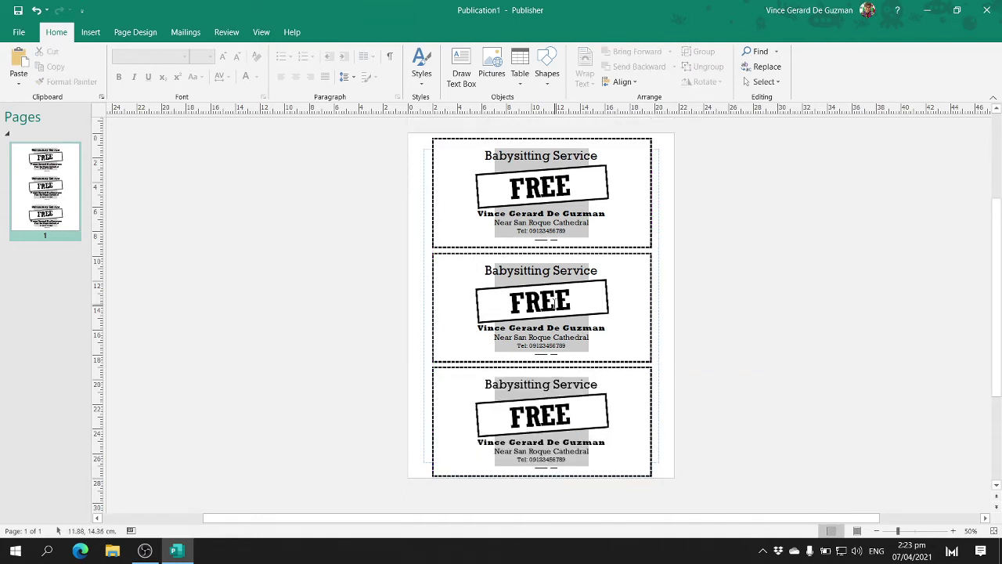
- Change the middle coupon's title to 'Car Washing Service' and the bottom one's to 'Walking the Dog'
triple_click(558, 266)
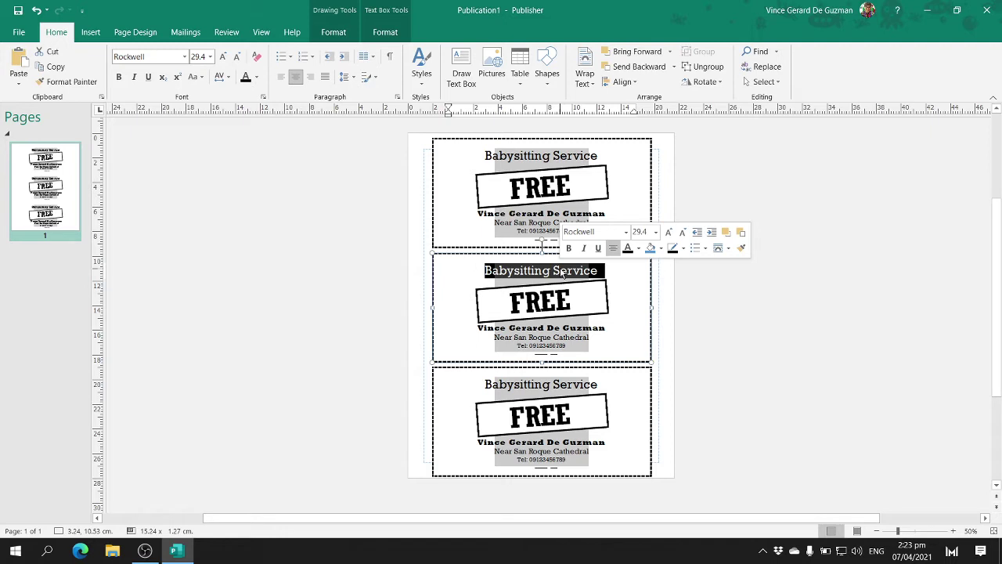
key("BackSpace")
type("Car ")
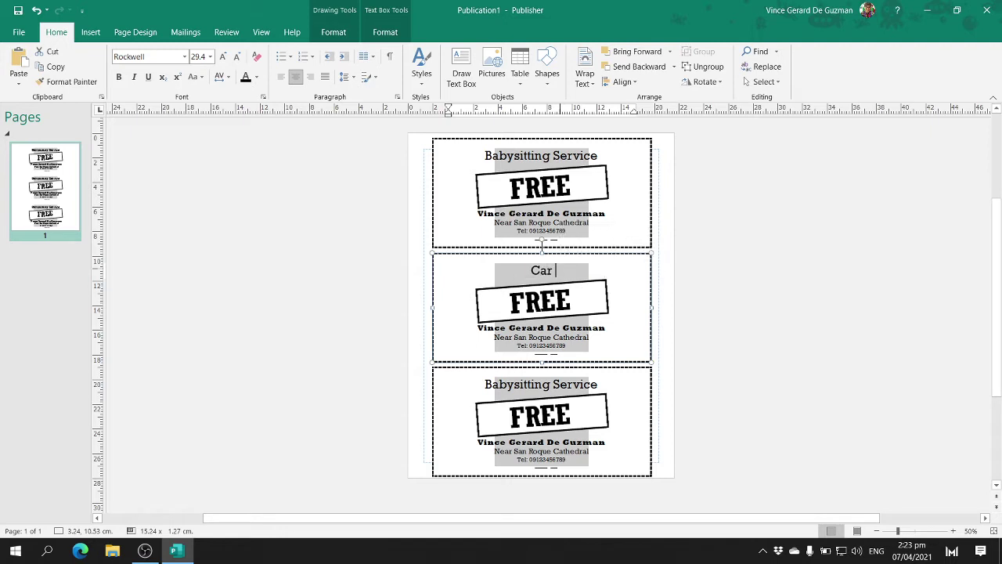
type("Washing")
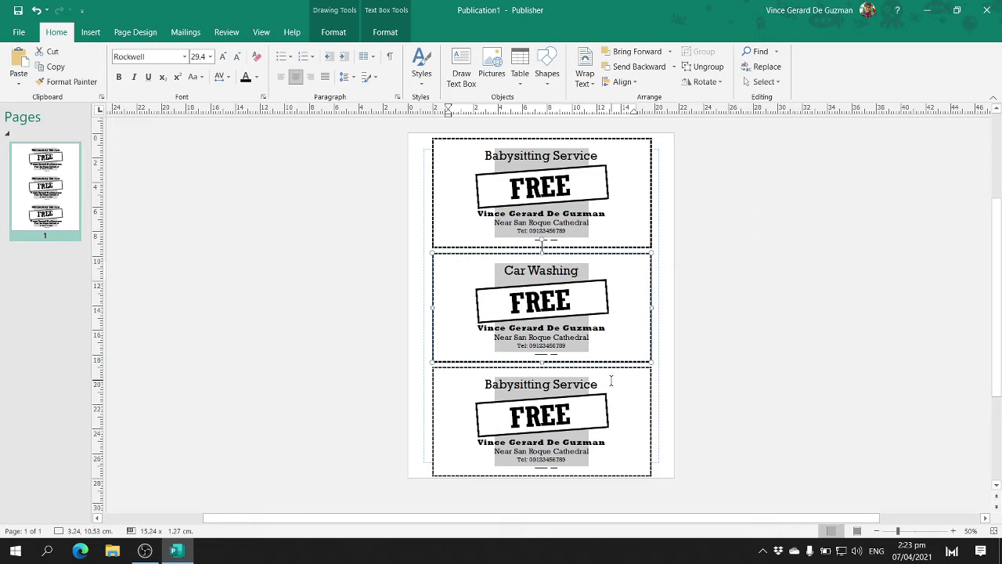
type(" Service")
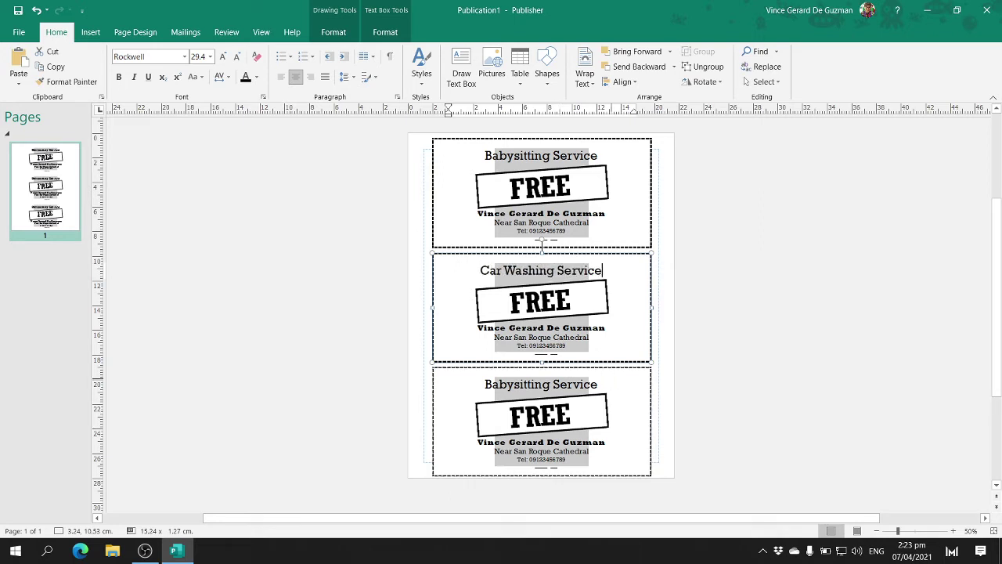
left_click(555, 395)
left_click(554, 392)
key("ctrl+a")
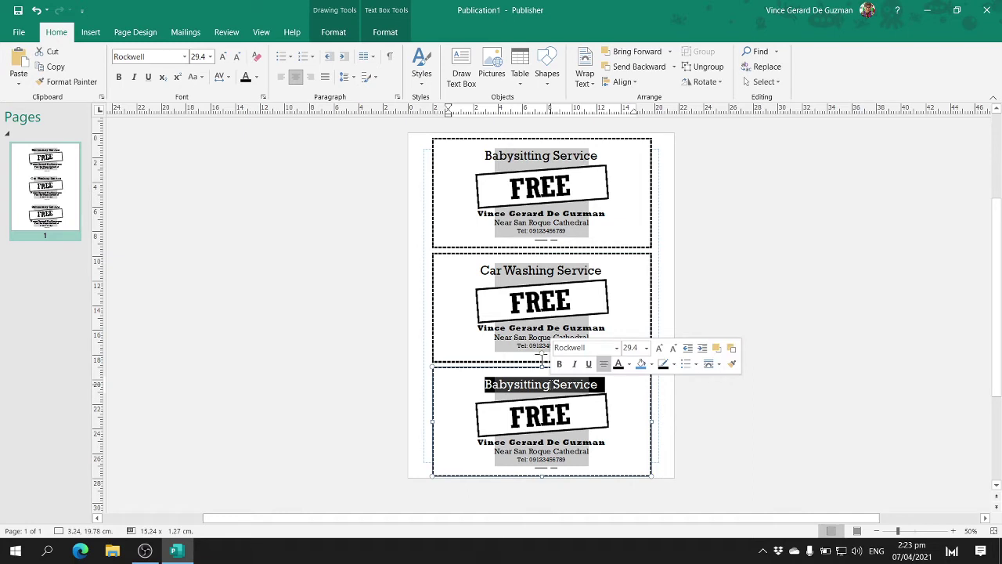
type("Walkin")
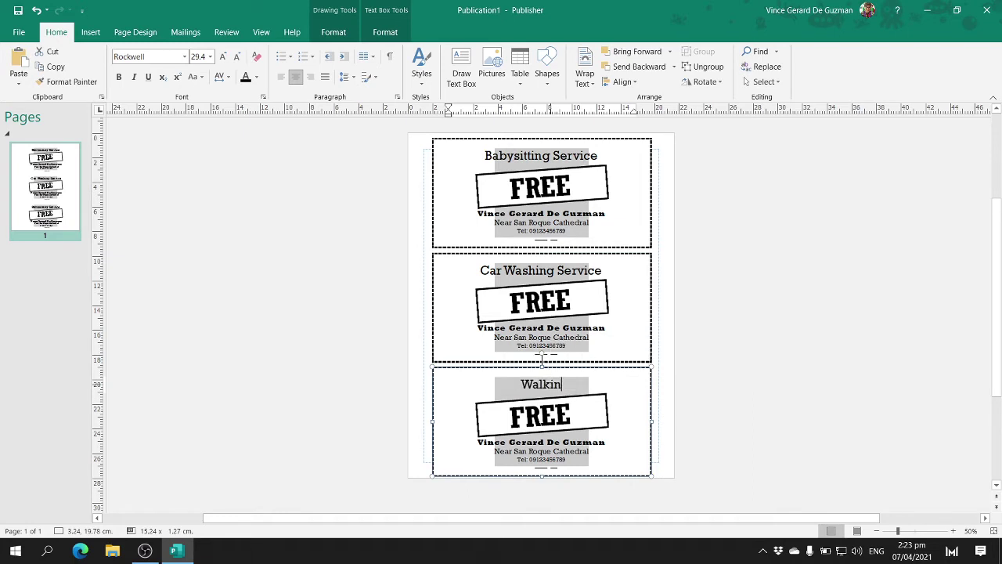
type("g the Dog")
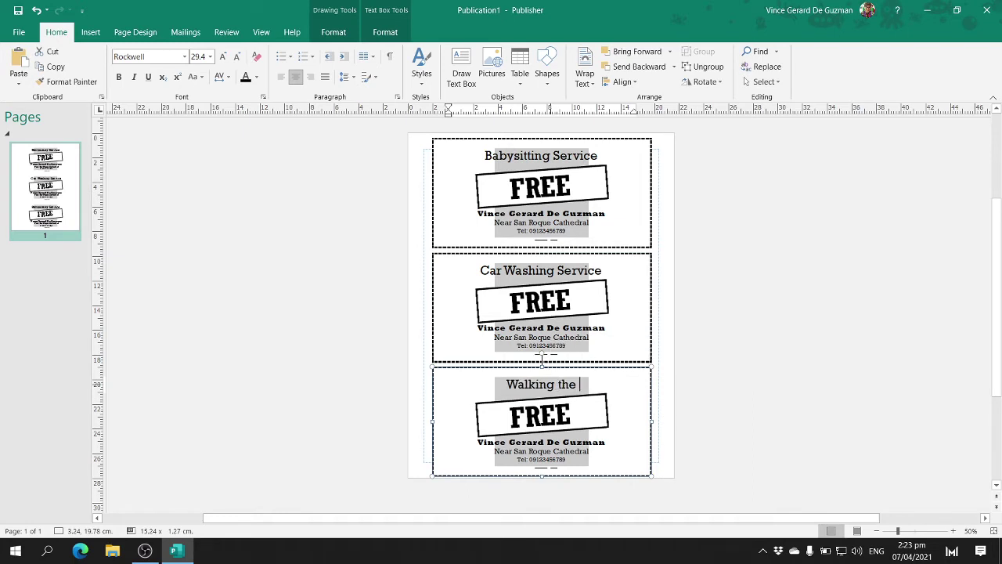
left_click(798, 293)
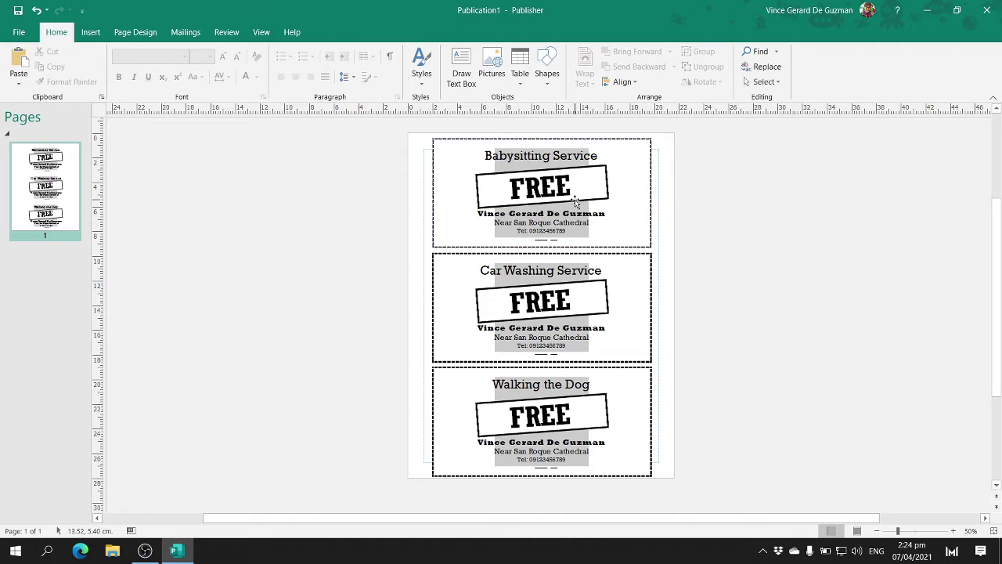
double_click(526, 157)
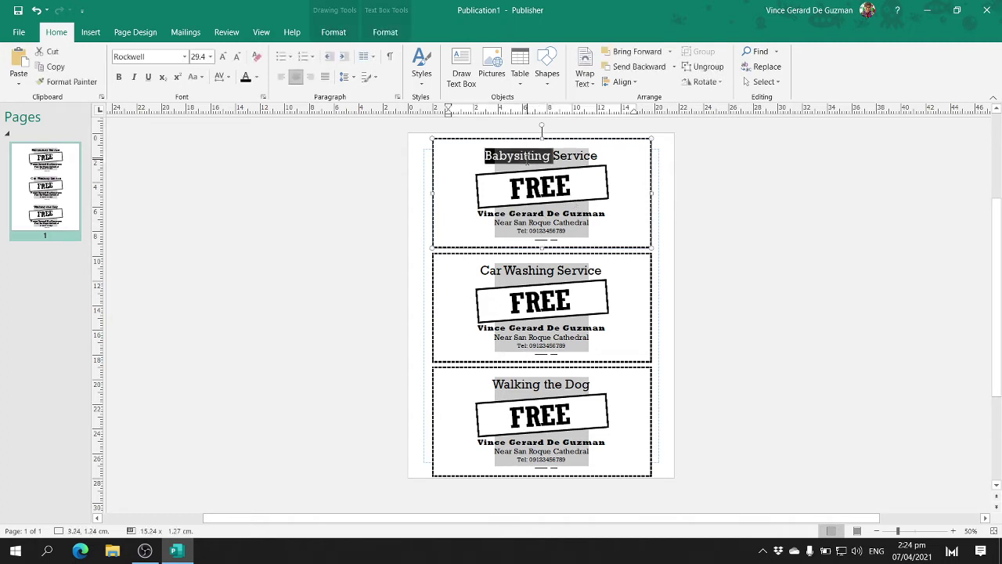
left_click(851, 310)
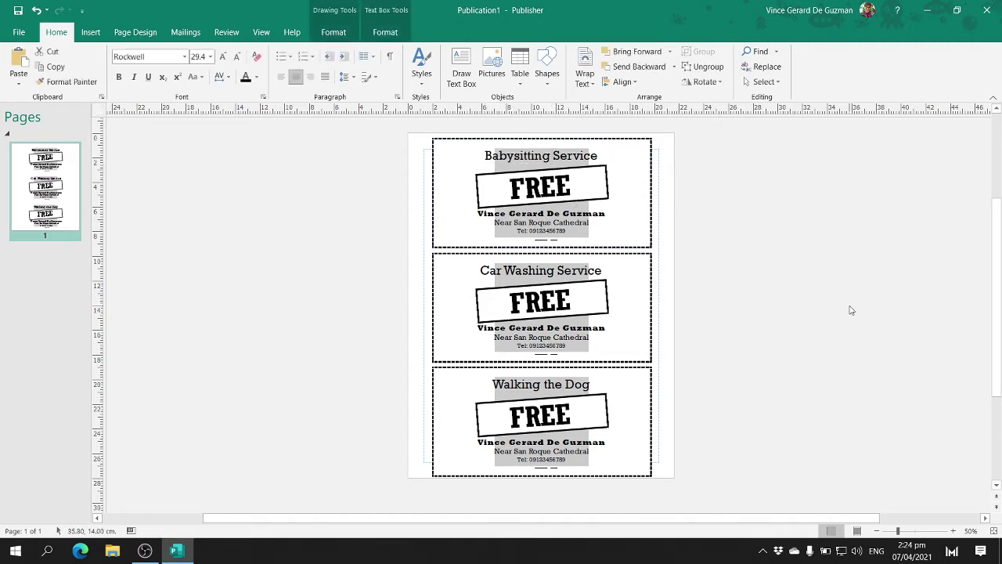
left_click(501, 156)
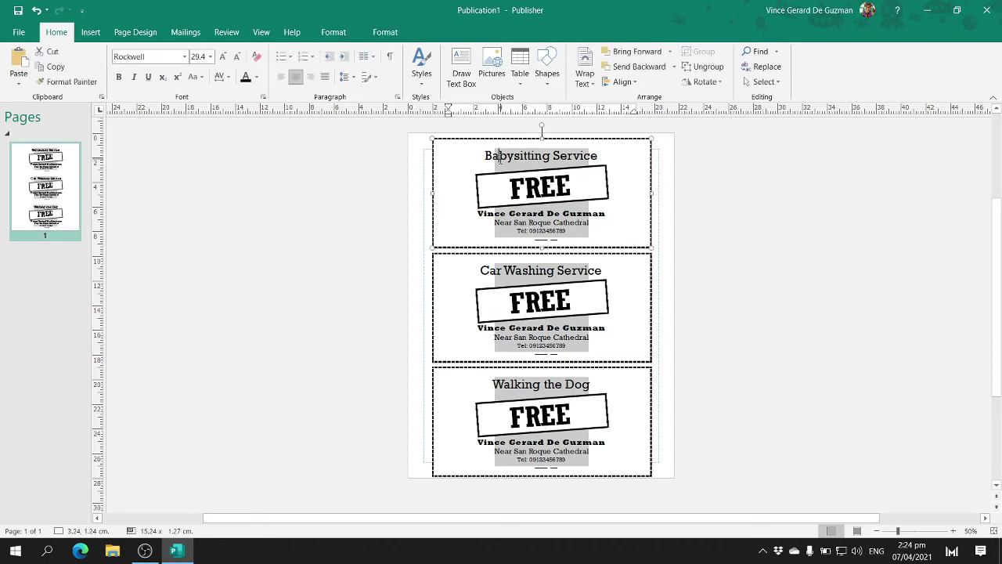
left_click(529, 270)
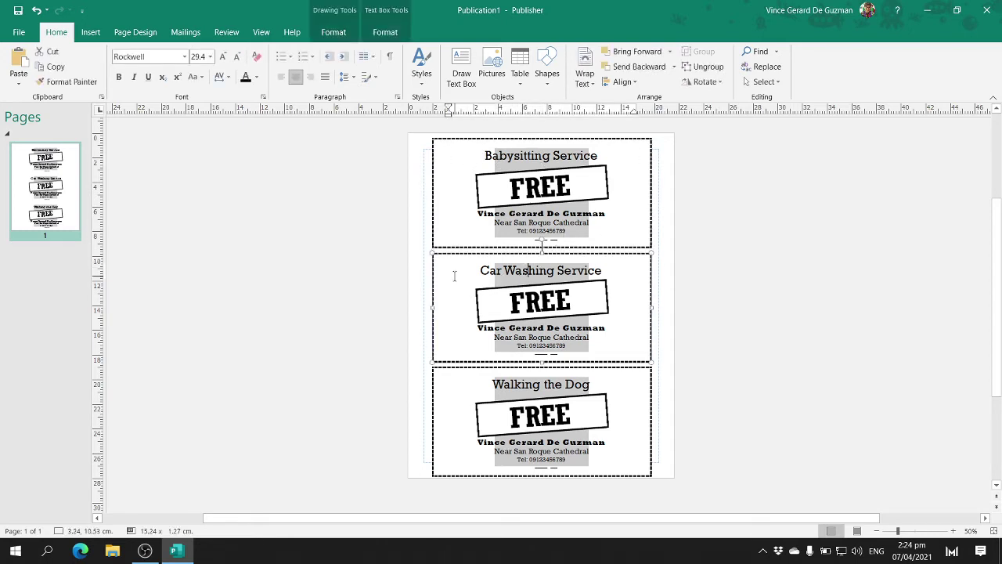
left_click(524, 384)
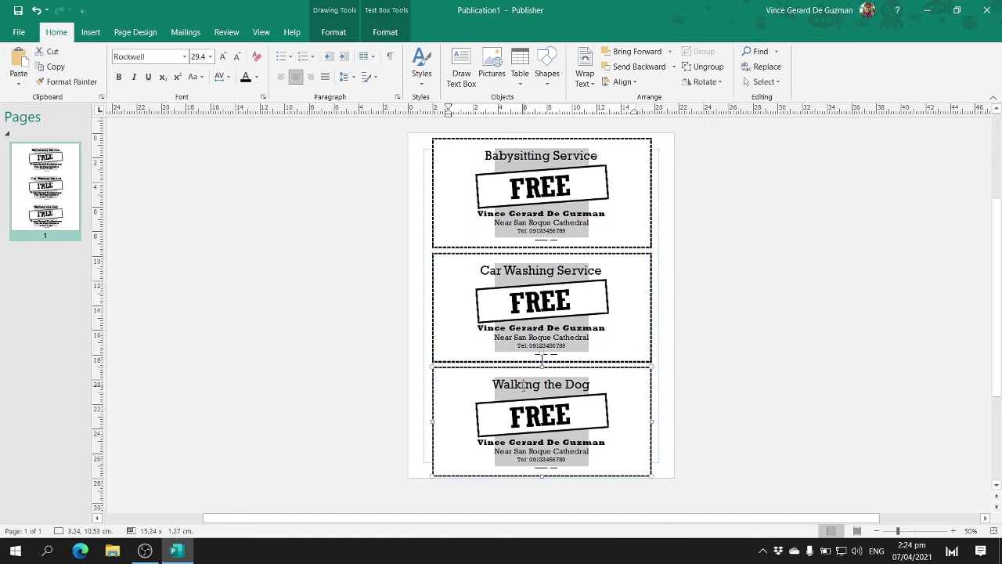
left_click(980, 255)
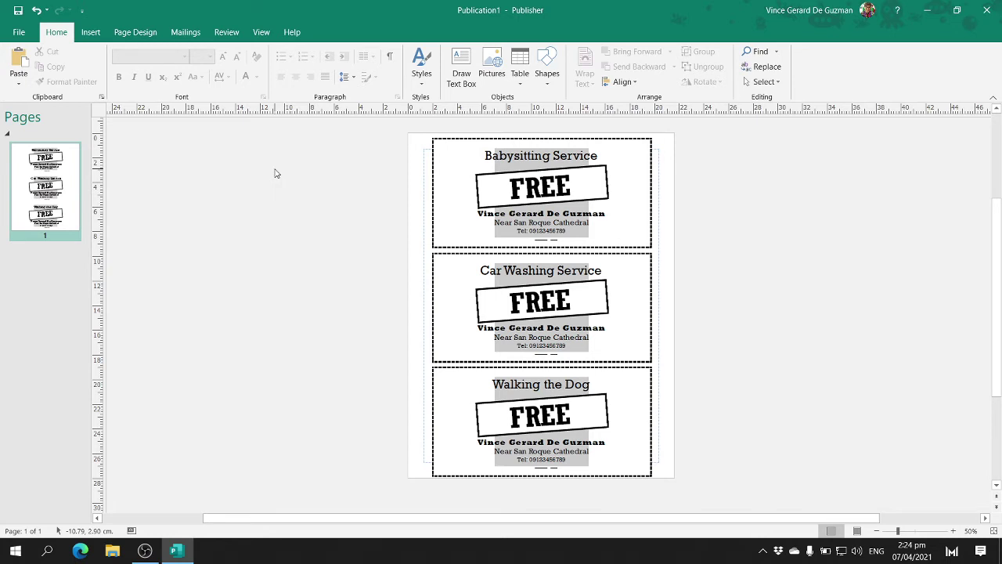
left_click(19, 32)
- Save the publication to the Desktop as 'Coupons' plus the author's name, then close it
left_click(66, 210)
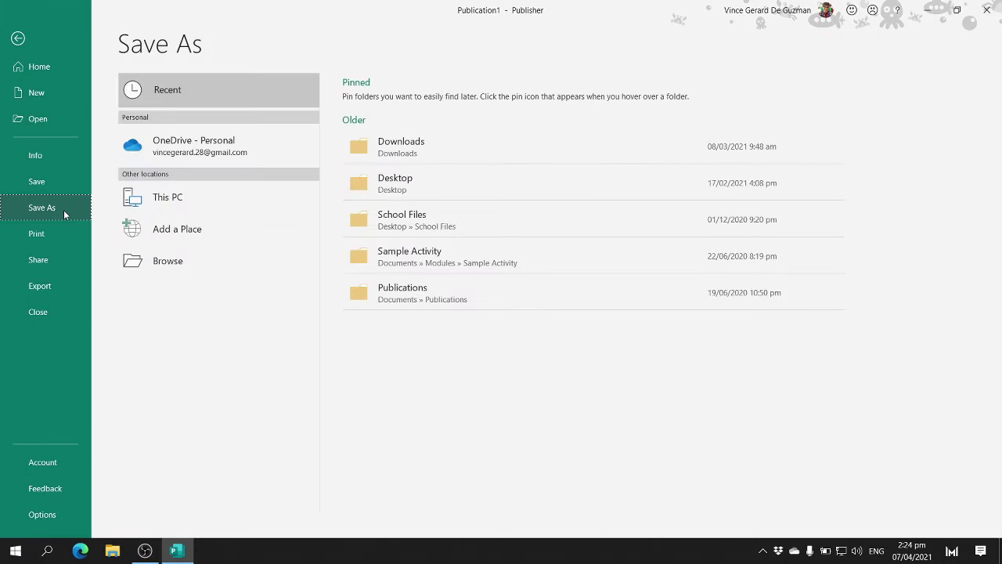
left_click(250, 257)
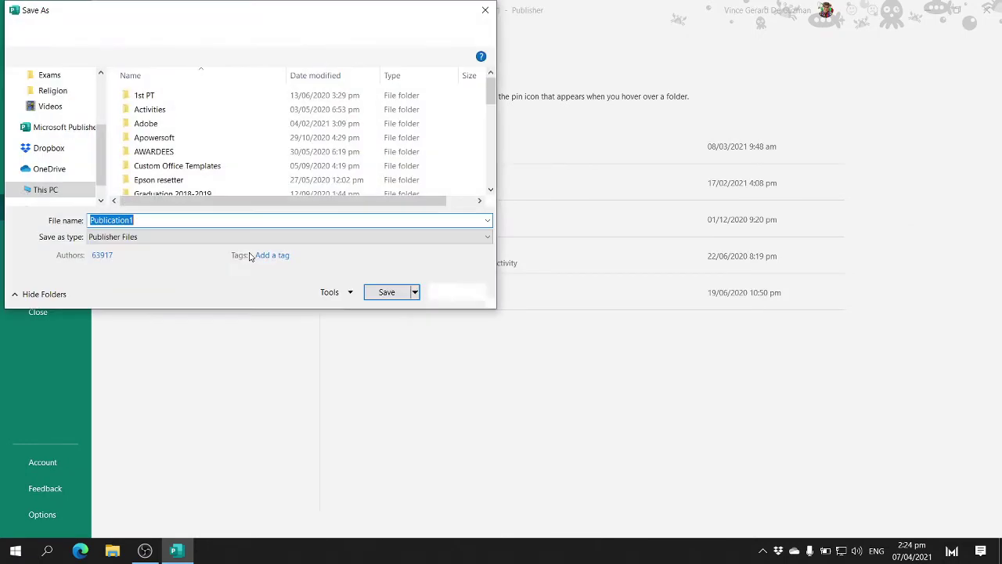
scroll(31, 138, "up", 1)
scroll(31, 138, "up", 3)
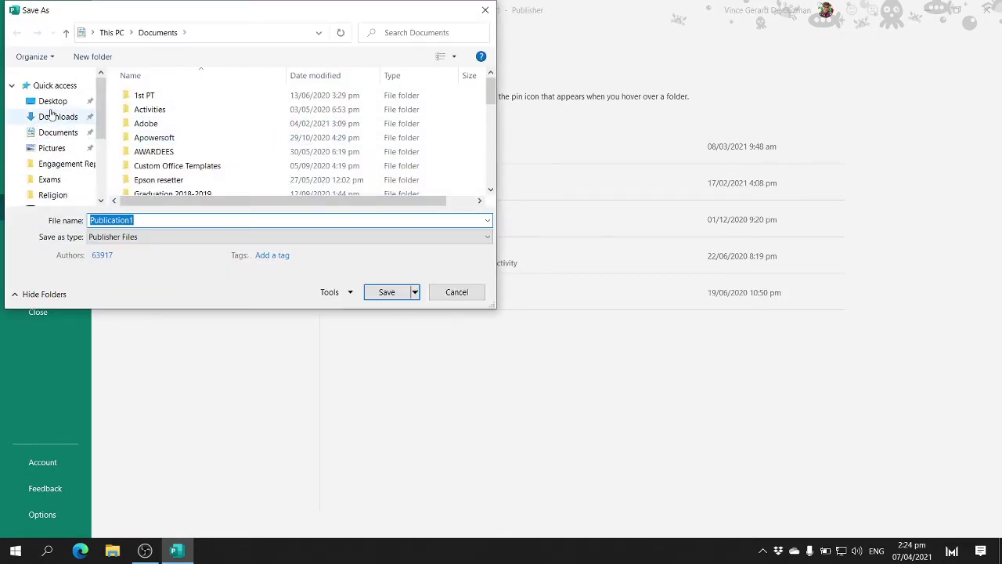
left_click(52, 101)
double_click(176, 222)
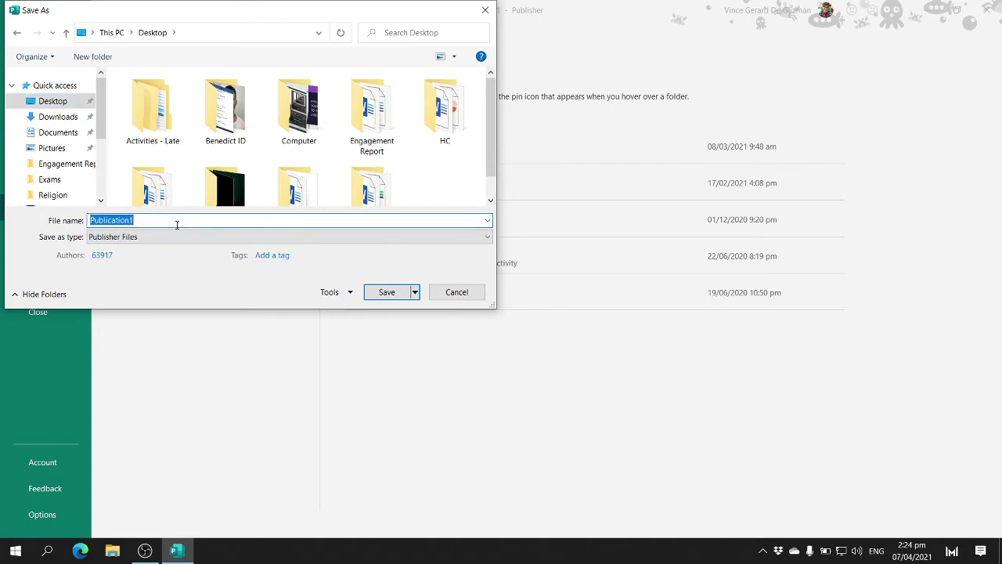
type("Coupons, De Guzman")
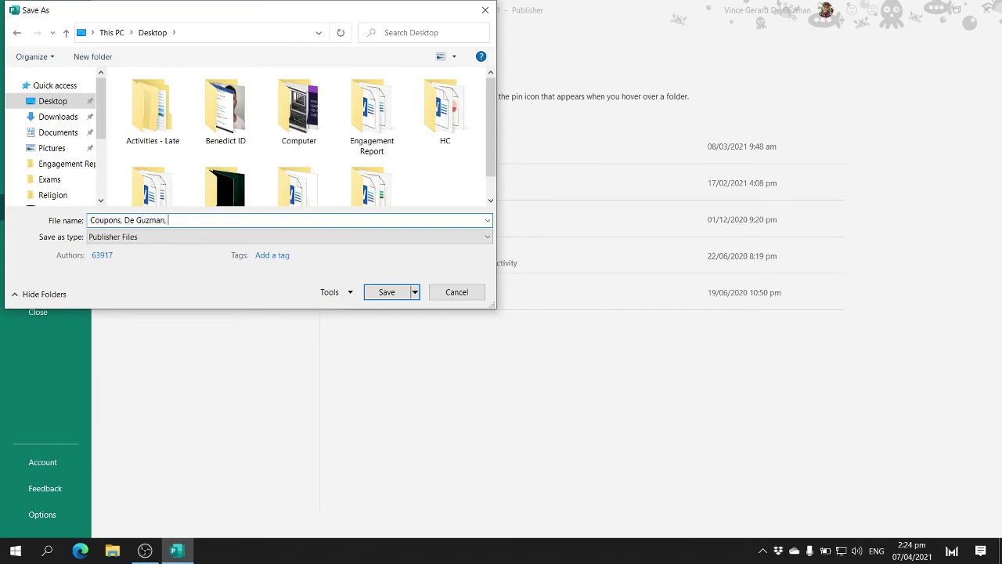
type(", Benedict")
left_click(398, 295)
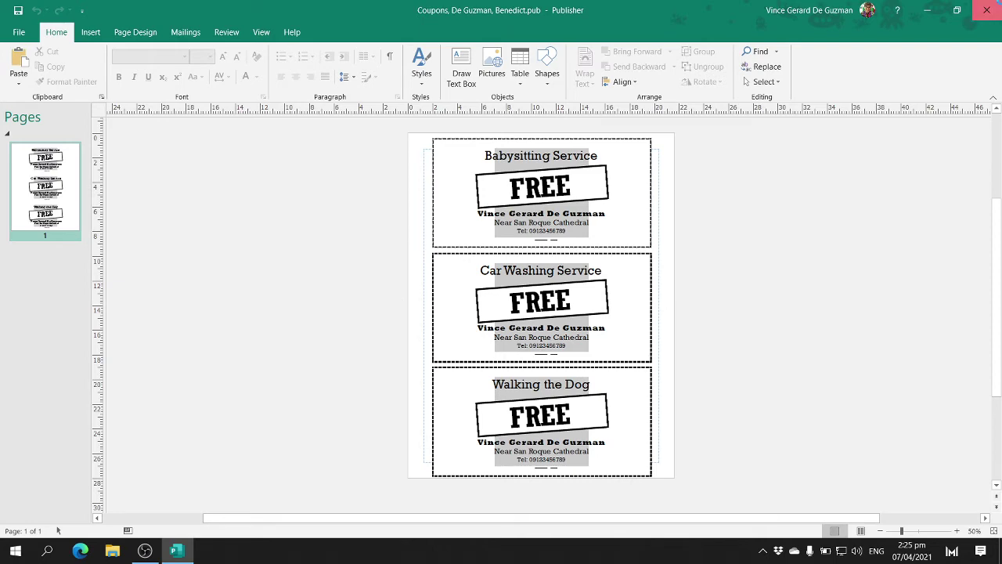
left_click(986, 10)
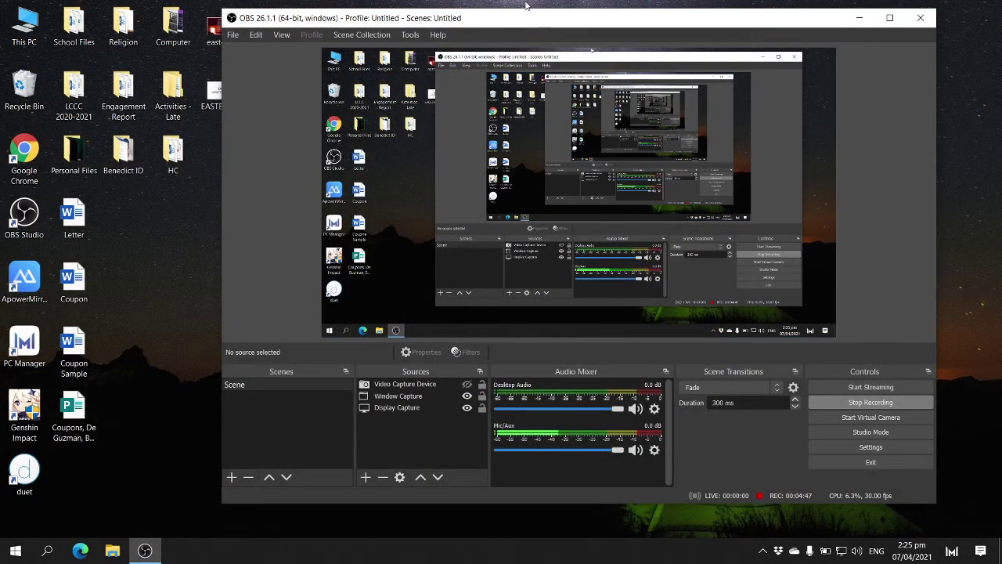
- Move the OBS window aside and open the Coupon Sample document from the desktop in Word
left_click_drag(457, 18, 513, 22)
left_click(24, 215)
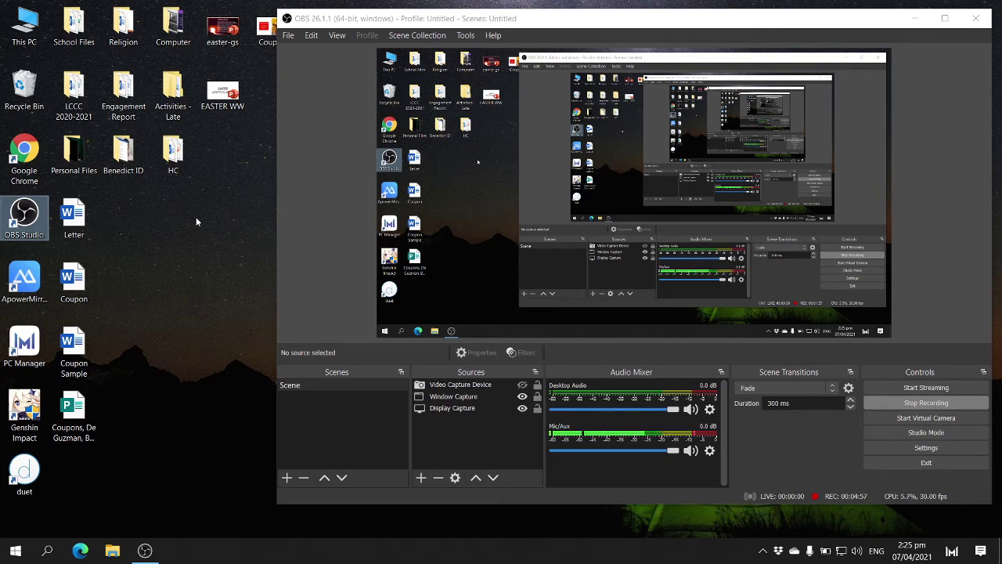
double_click(86, 350)
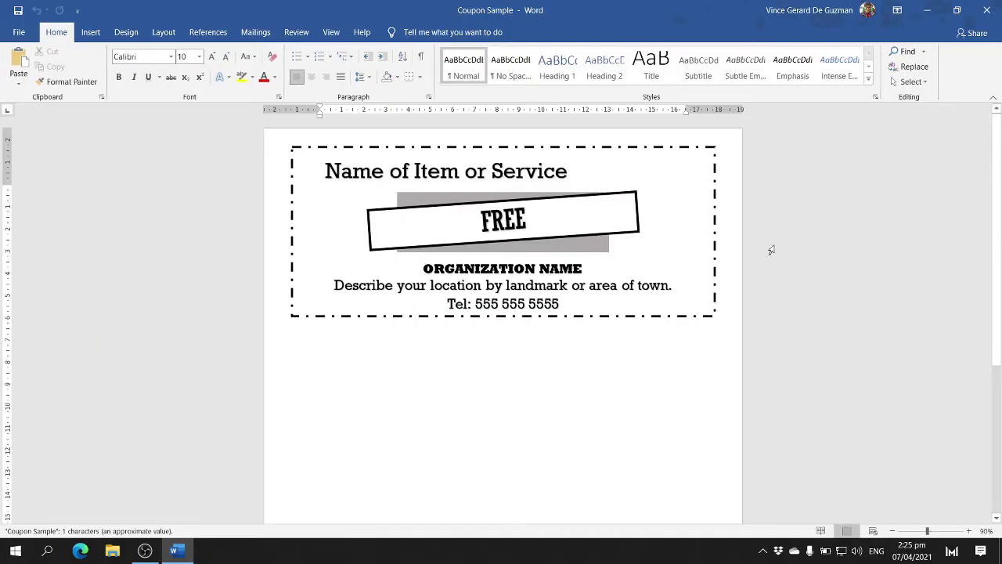
- Replace the ORGANIZATION NAME placeholder with the organiser's full name
scroll(776, 244, "down", 4, "ctrl")
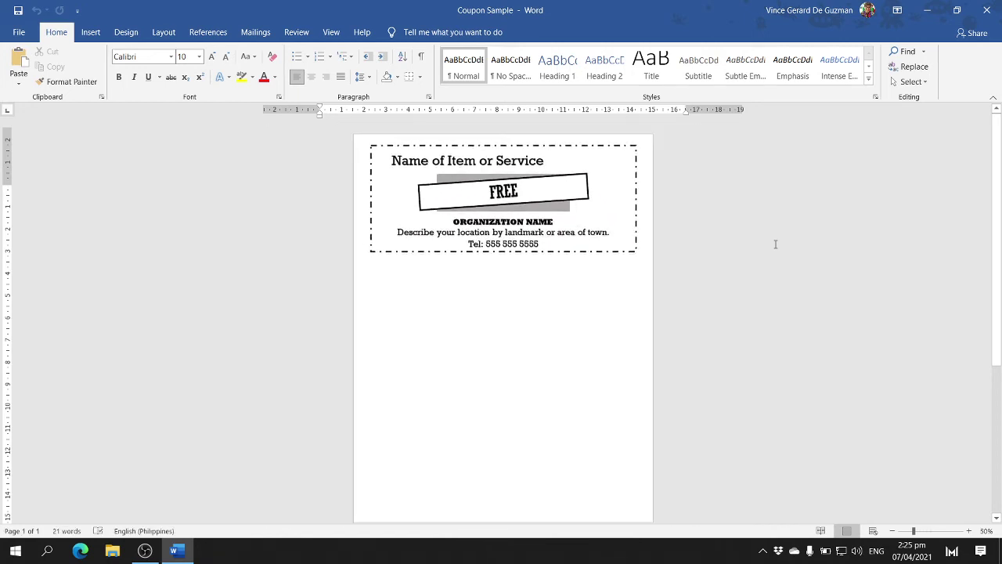
scroll(775, 244, "up", 1, "ctrl")
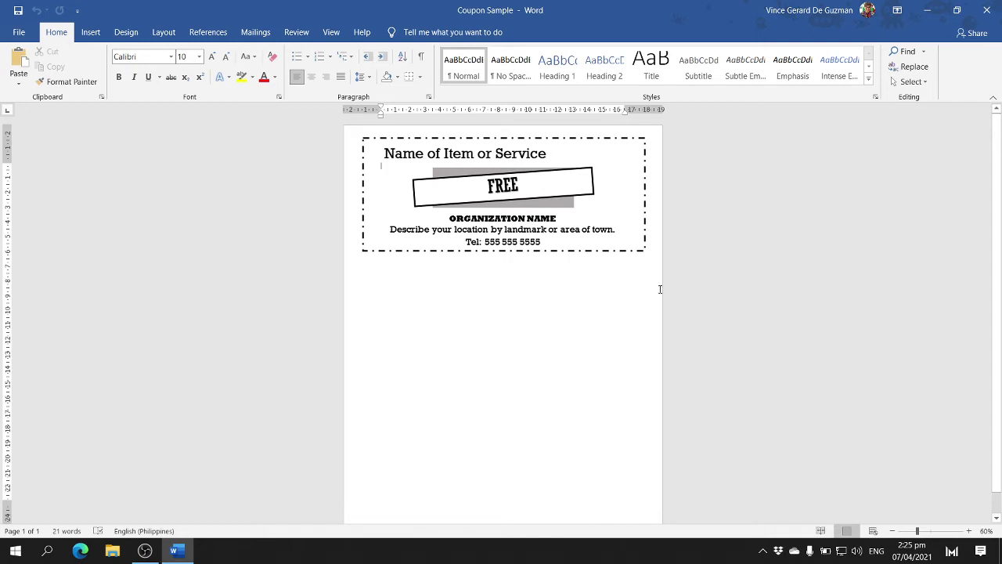
left_click(639, 251)
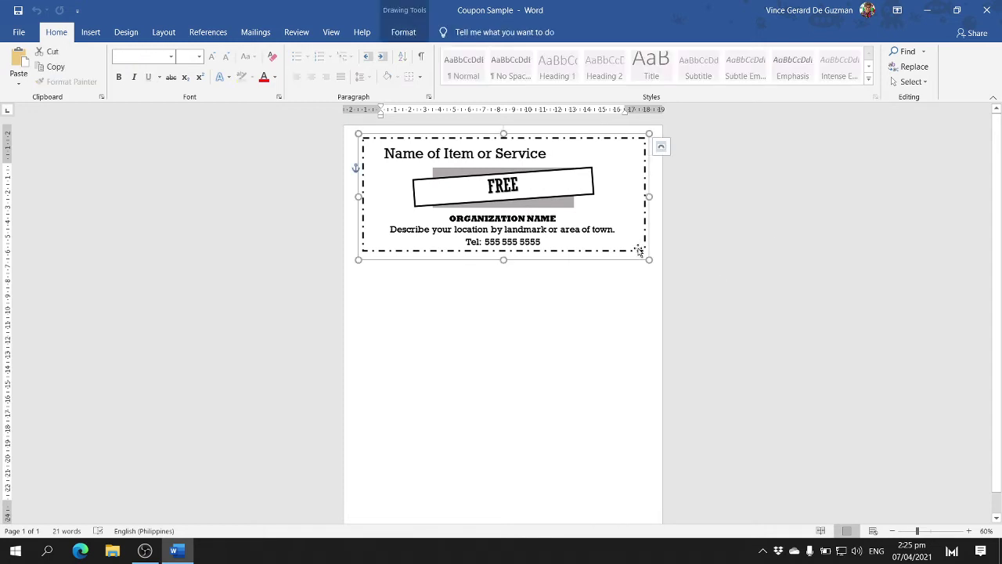
scroll(637, 251, "up", 3, "ctrl")
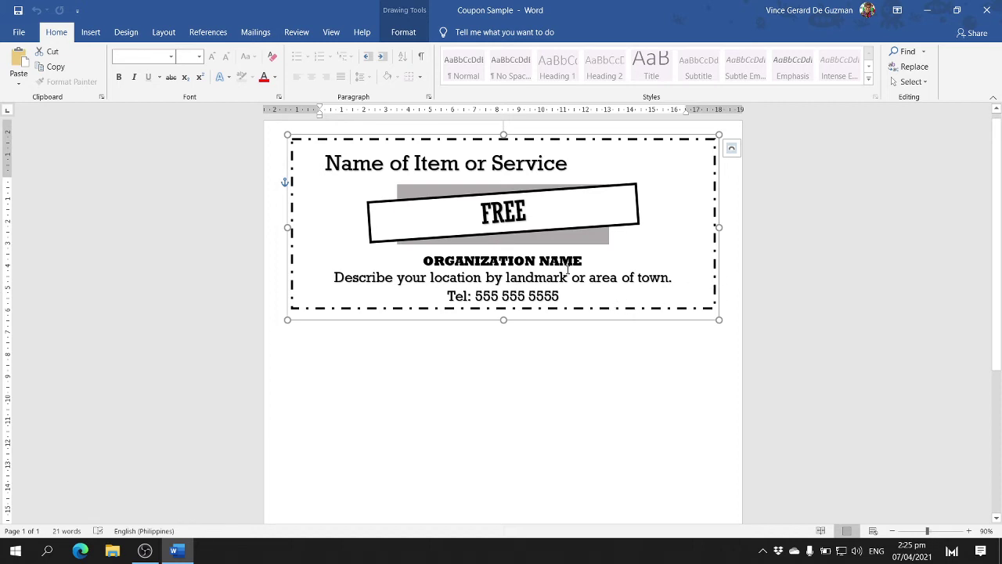
left_click(563, 265)
double_click(563, 261)
left_click(564, 265)
triple_click(563, 265)
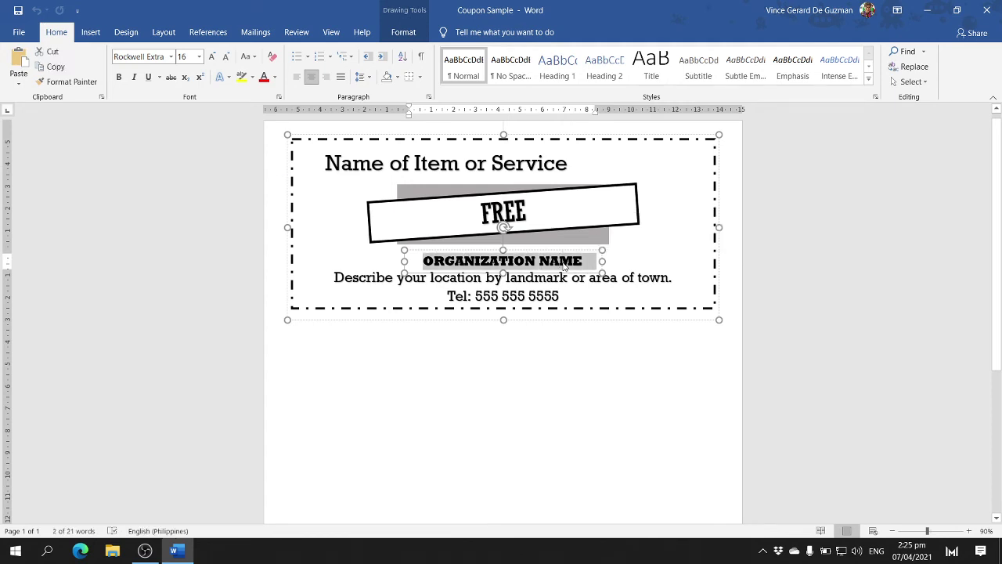
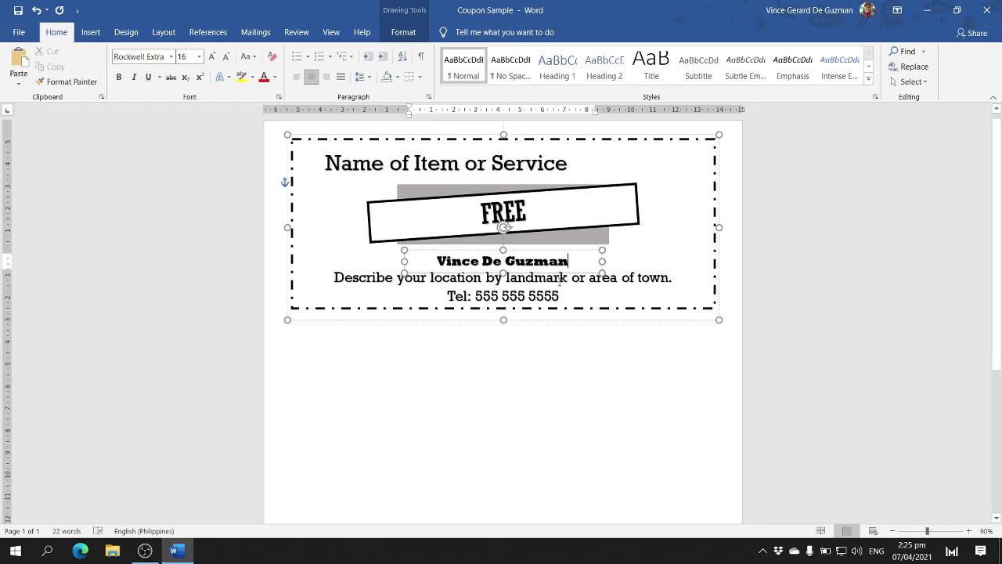
- Change the location line to 'Near San Roque' and centre it under the name
left_click(560, 281)
triple_click(560, 280)
type("Nea")
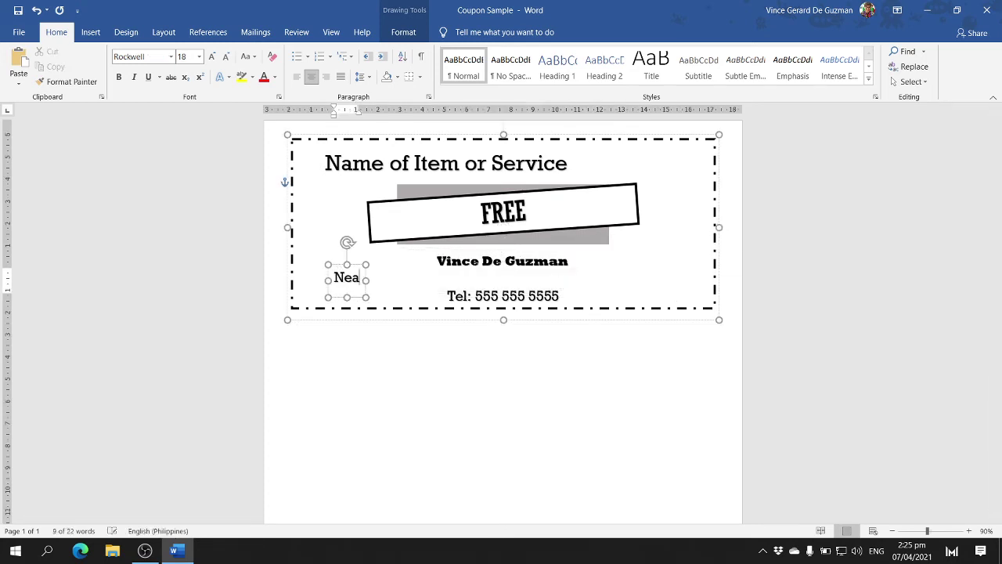
type("r San Roque")
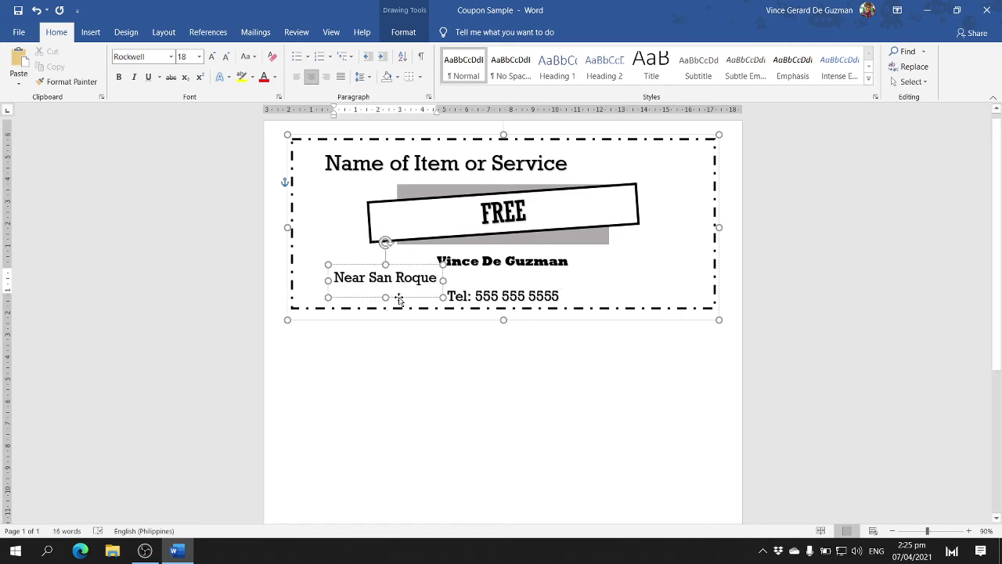
left_click_drag(399, 300, 524, 302)
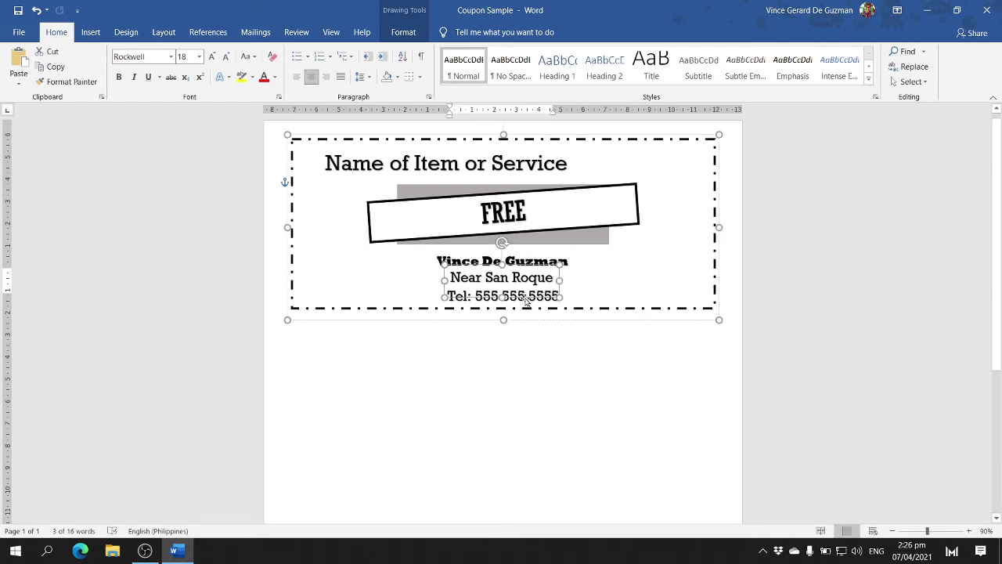
left_click(568, 324)
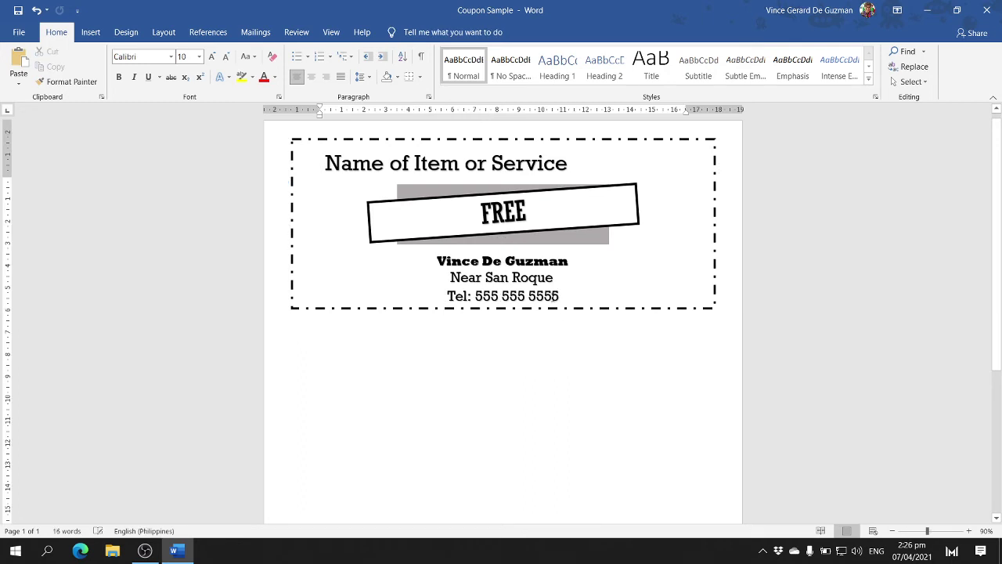
- Replace the sample Tel number with the organiser's phone number
left_click(552, 295)
key("BackSpace")
key("BackSpace")
key("BackSpace")
key("BackSpace")
key("BackSpace")
key("BackSpace")
key("BackSpace")
key("BackSpace")
key("BackSpace")
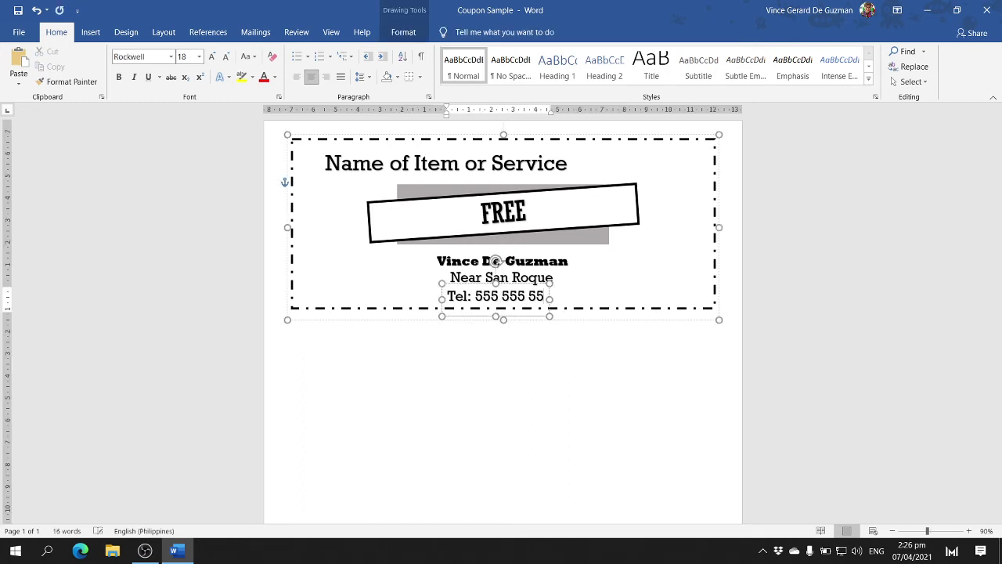
key("BackSpace")
key("BackSpace")
key("BackSpace")
key("BackSpace")
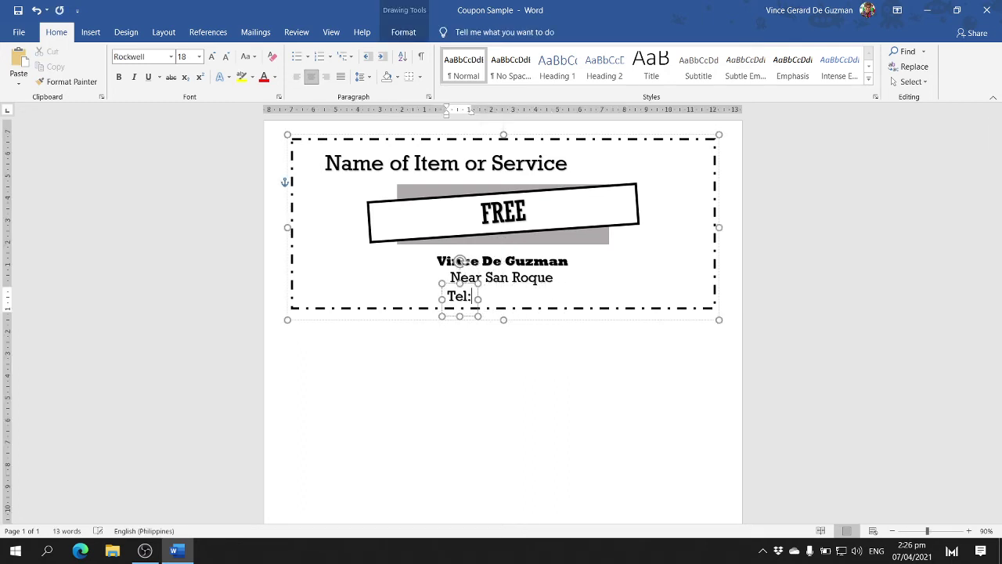
type("0912 345")
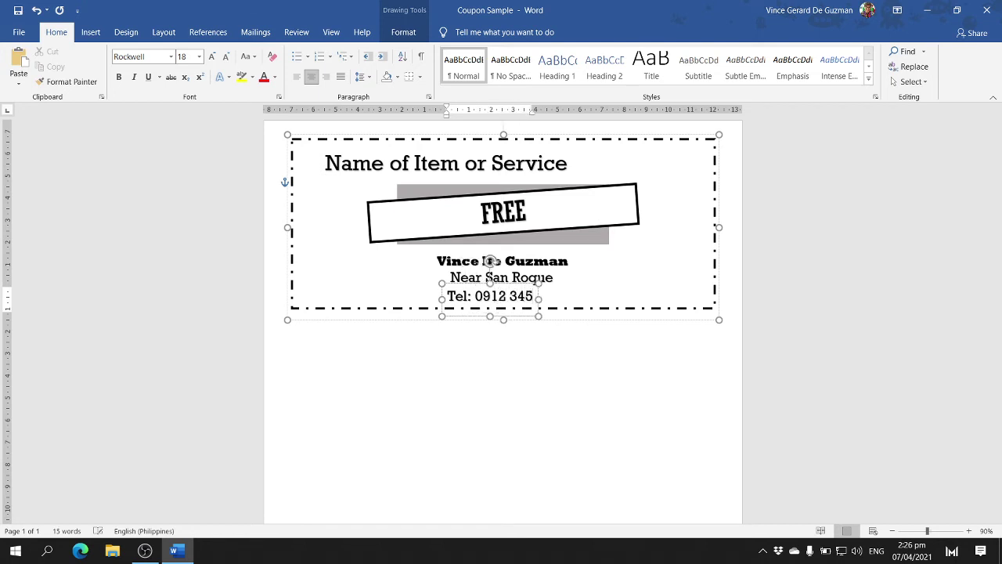
type(" 6789")
left_click(575, 393)
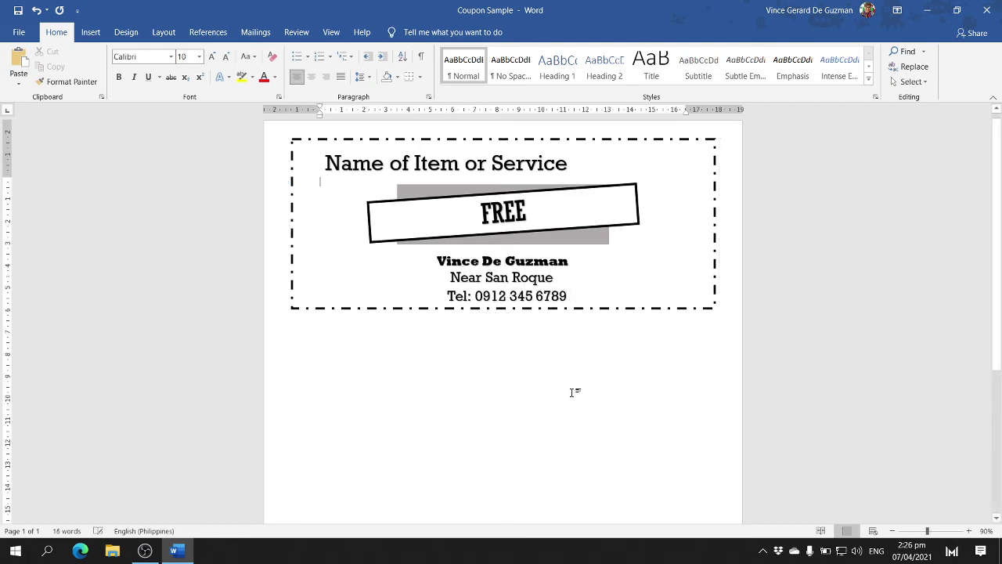
- Retitle the coupon 'Babysitting Service'
left_click(572, 154)
triple_click(548, 162)
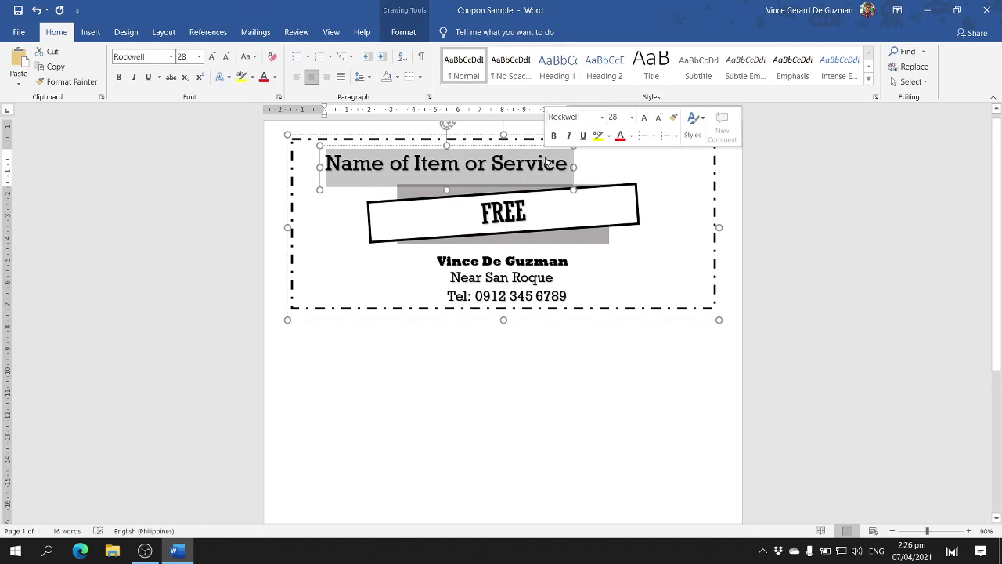
type("Baby Si")
key("BackSpace")
key("BackSpace")
key("BackSpace")
type("sitting Service")
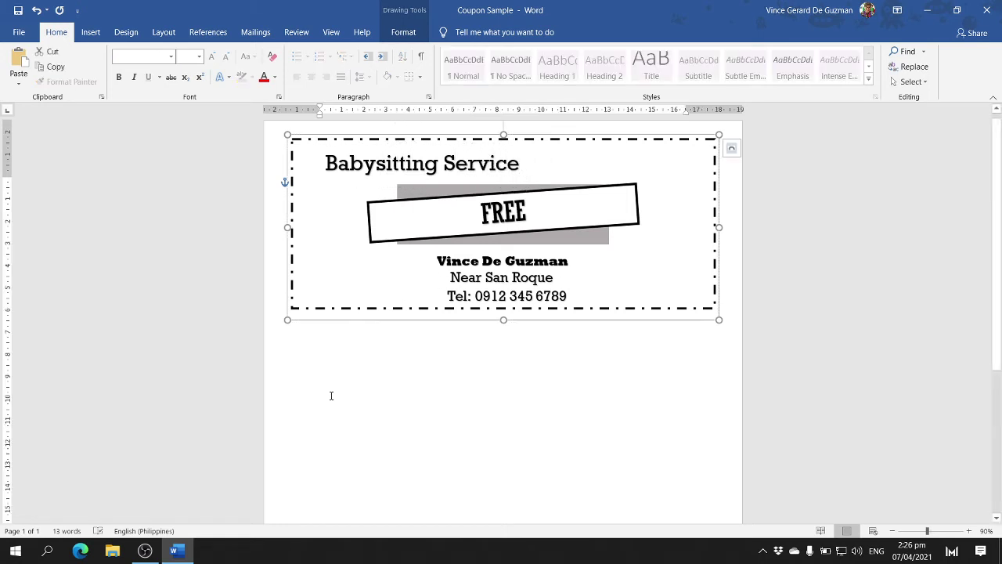
- Paste a coupon copy below the original and retitle it 'Tutorial Service'
left_click(342, 331)
left_click(341, 314)
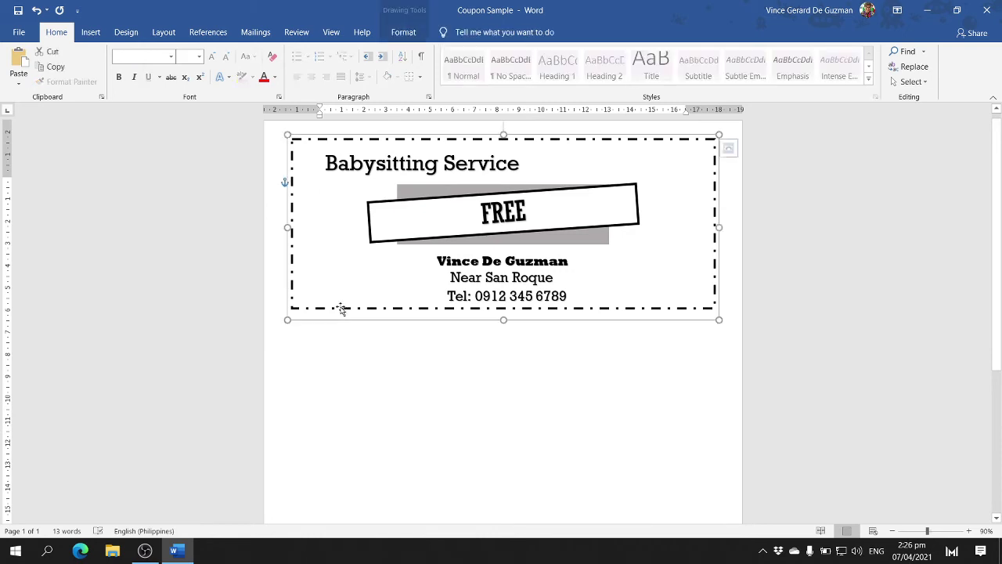
scroll(339, 314, "down", 2)
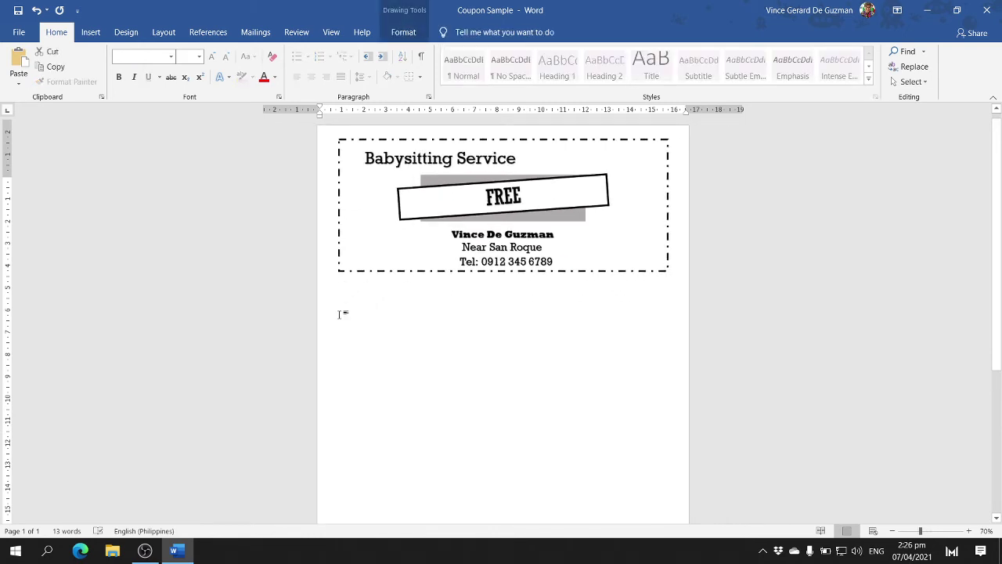
key("ctrl+v")
left_click_drag(386, 314, 357, 429)
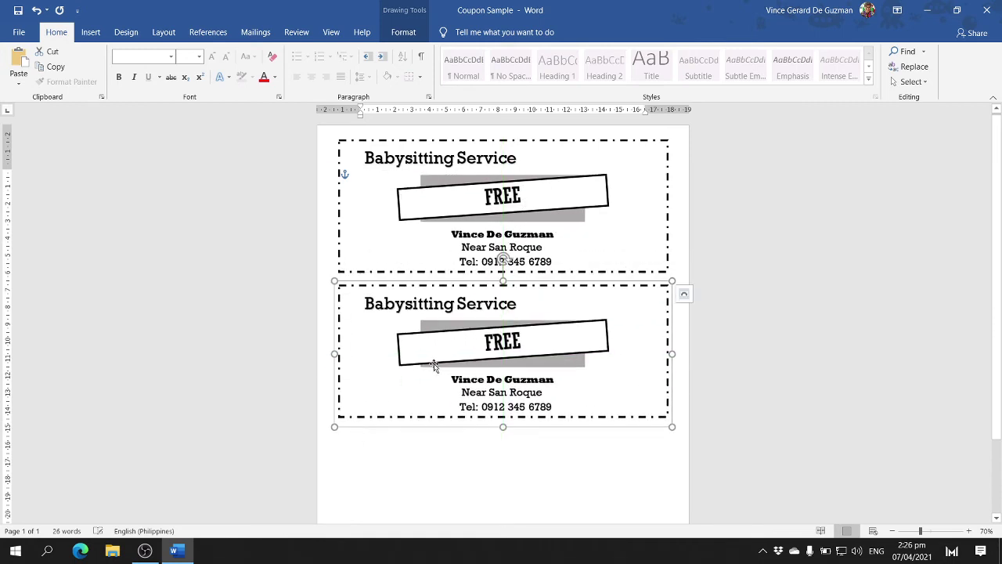
left_click(468, 307)
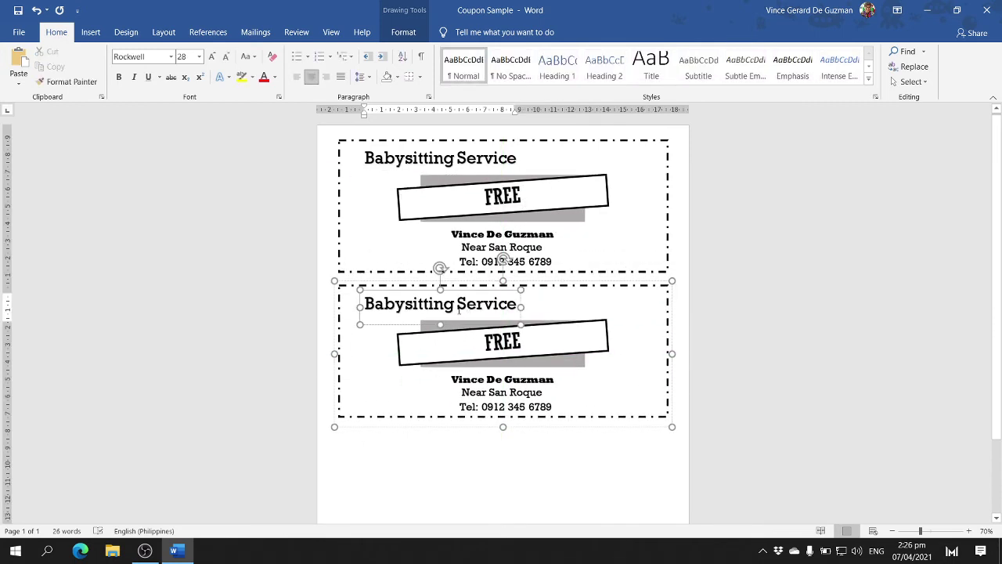
left_click_drag(455, 310, 365, 305)
type("Tutorial")
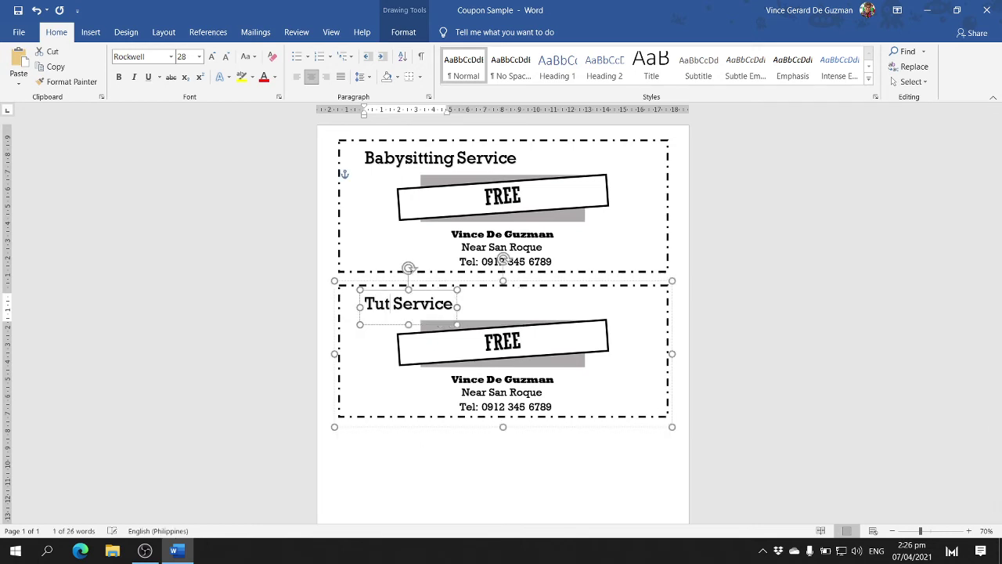
left_click(378, 423)
- Paste a third coupon below the second and retitle it 'Feeding Program'
left_click(375, 426)
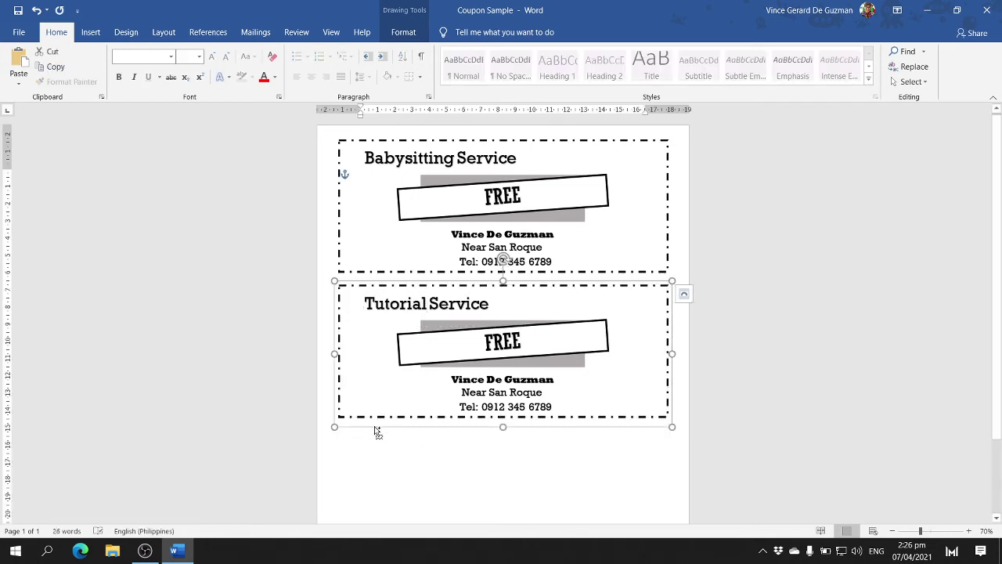
key("ctrl+v")
scroll(366, 405, "down", 3)
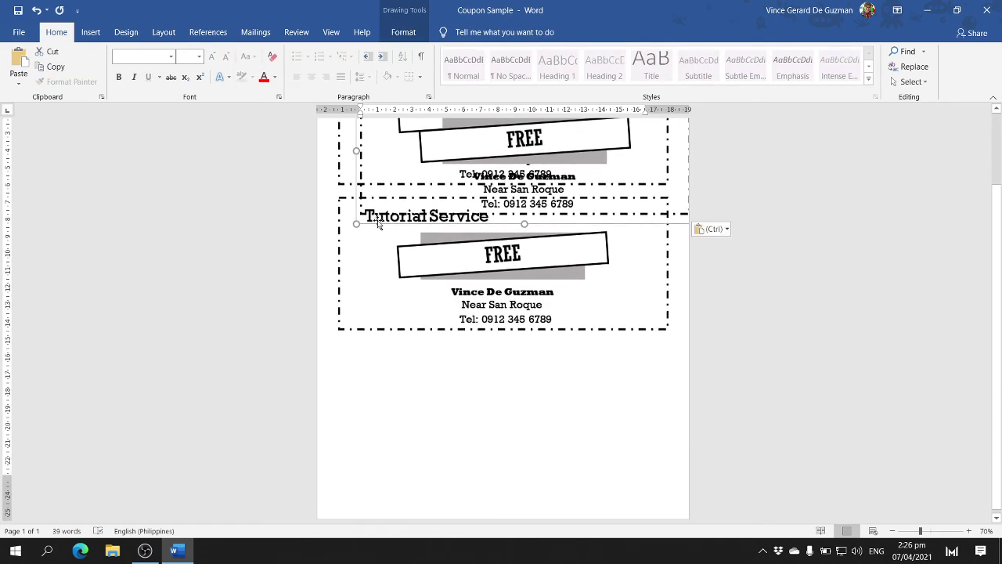
left_click_drag(378, 219, 350, 485)
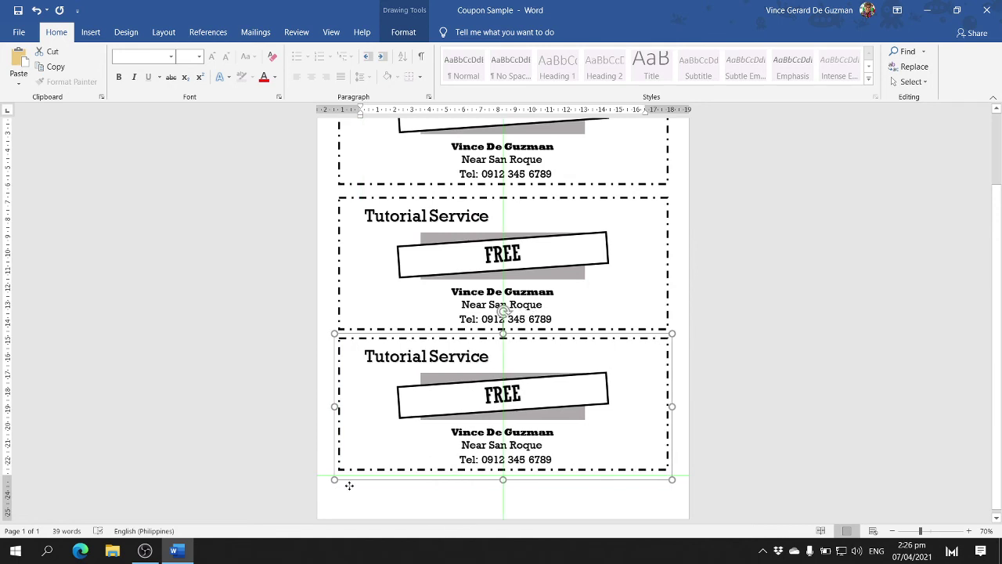
left_click(456, 354)
triple_click(456, 354)
type("Fee")
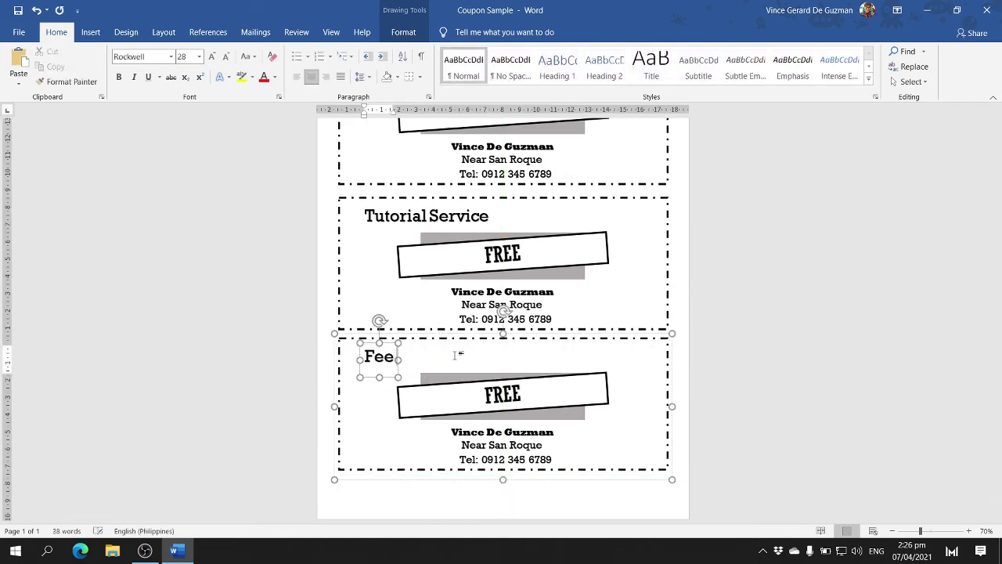
type("ding Program")
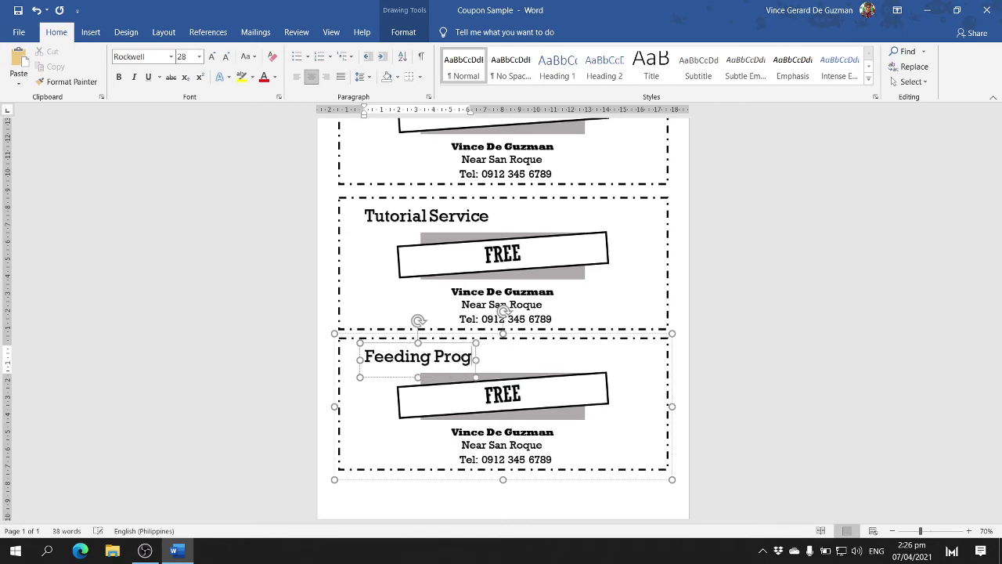
left_click(802, 222)
scroll(802, 222, "up", 3)
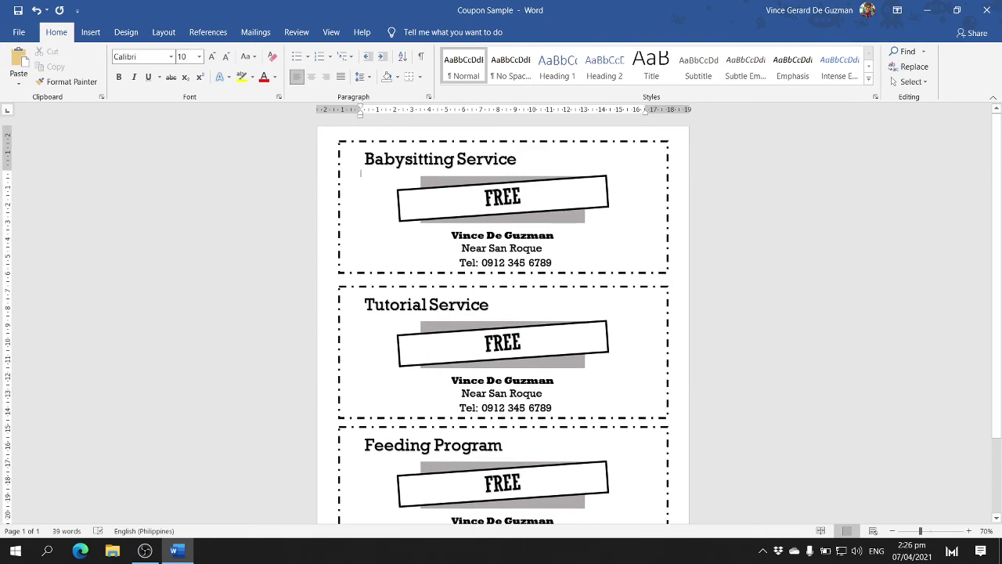
- Check the title font and the whole page without changes, then go to the File backstage
left_click_drag(364, 159, 515, 155)
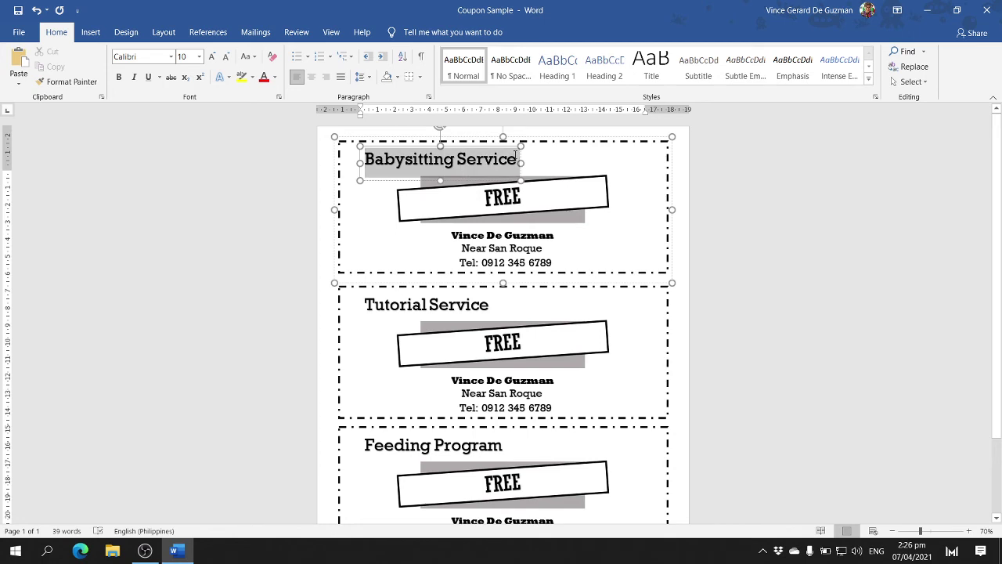
left_click(170, 56)
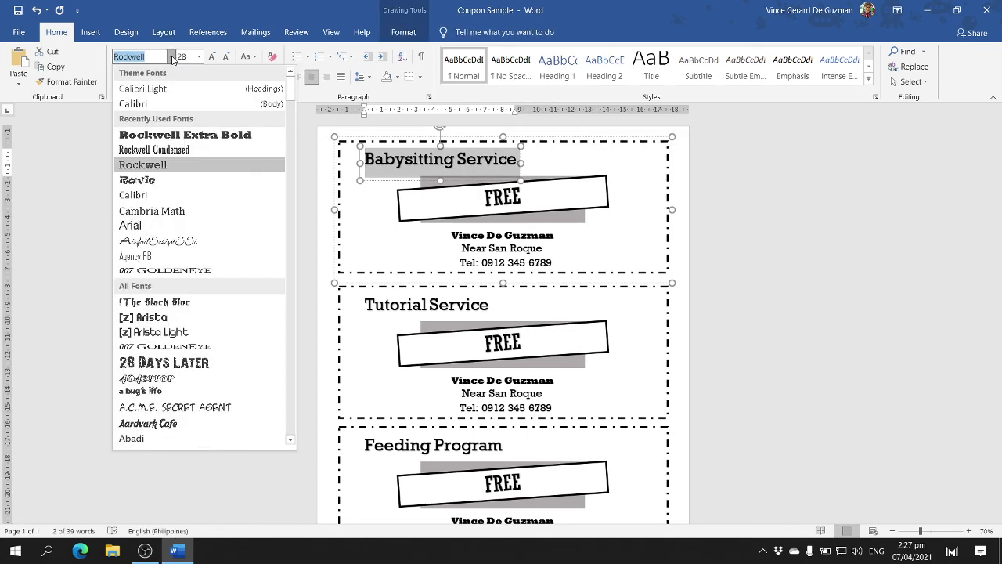
left_click(300, 234)
triple_click(300, 234)
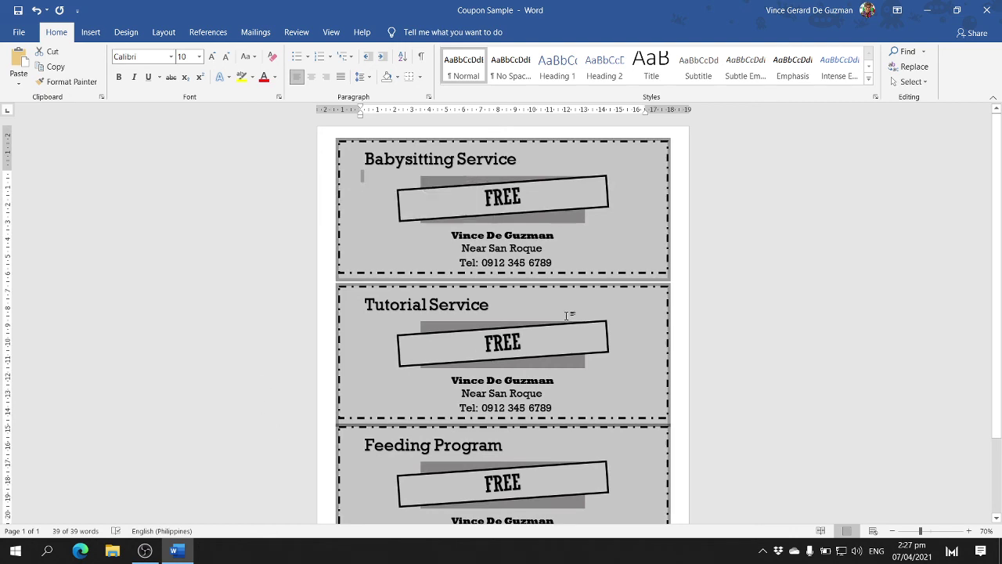
left_click(537, 305)
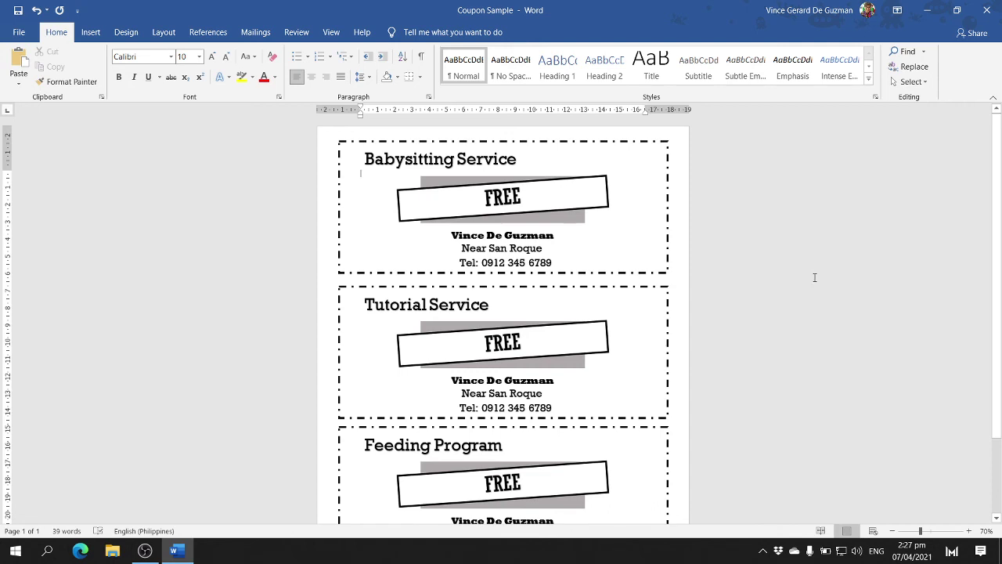
scroll(814, 277, "down", 3)
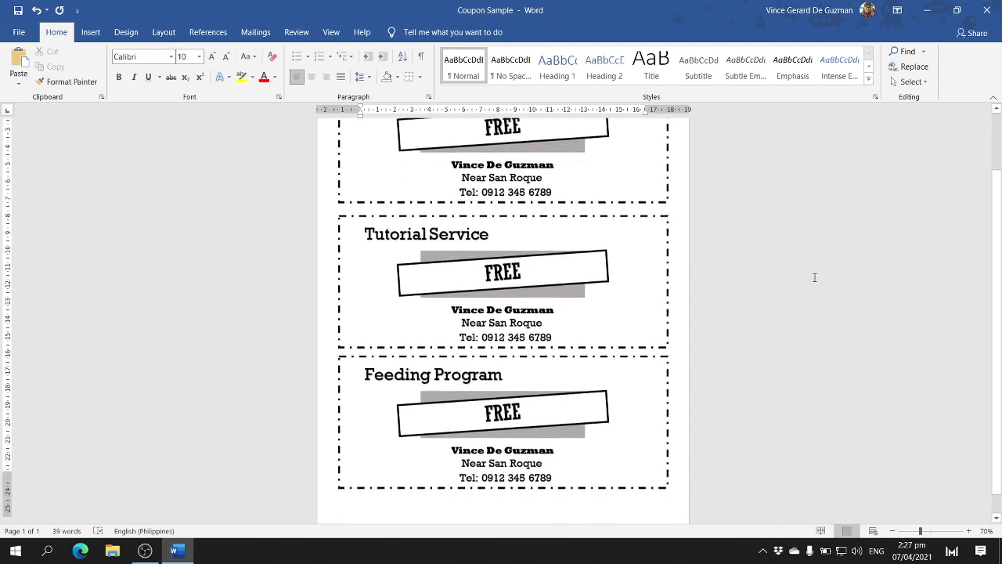
scroll(814, 277, "up", 3)
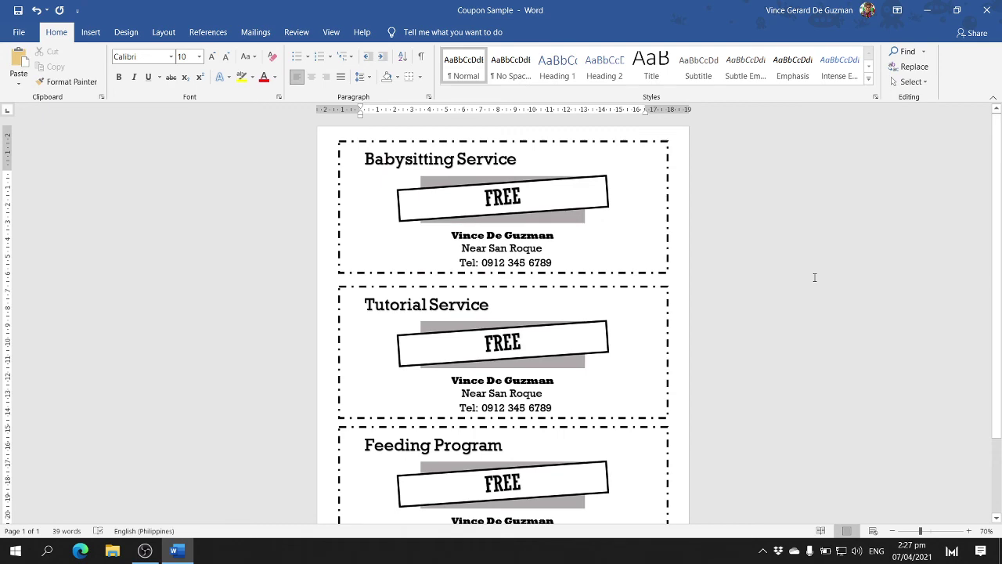
left_click(18, 33)
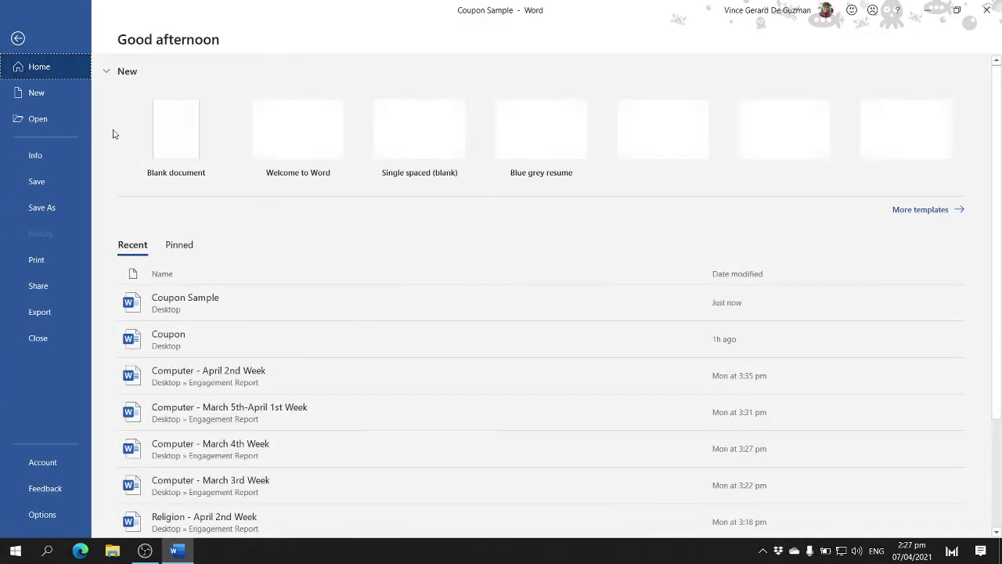
- Save to the Desktop as a Coupon file named with the author's name, then exit Word without keeping the clipboard
left_click(47, 206)
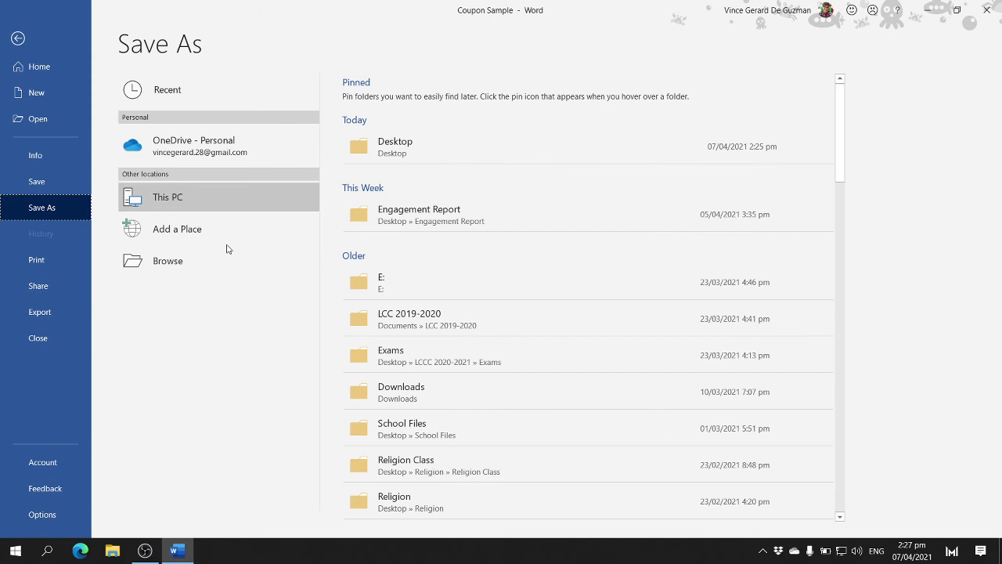
left_click(223, 268)
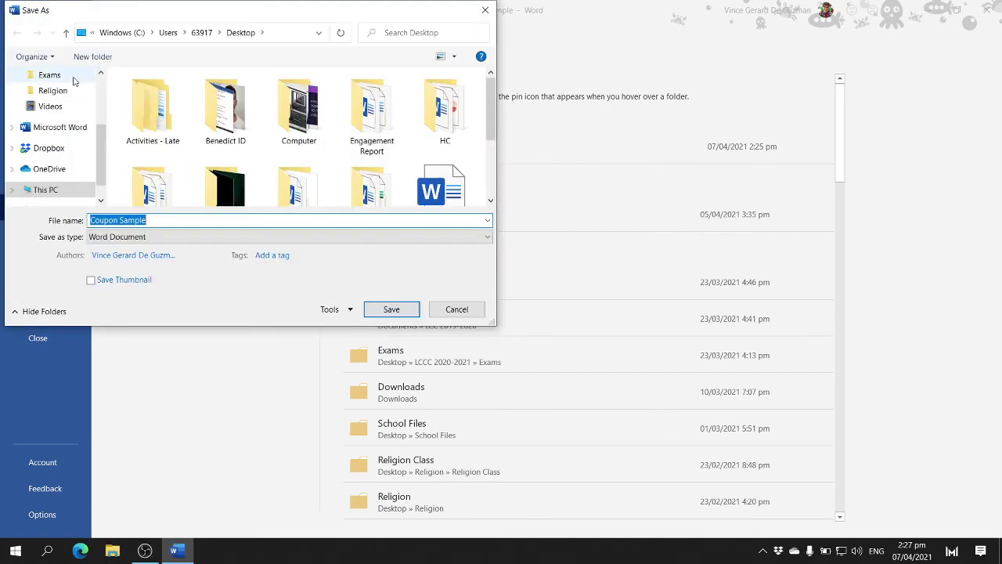
left_click(57, 102)
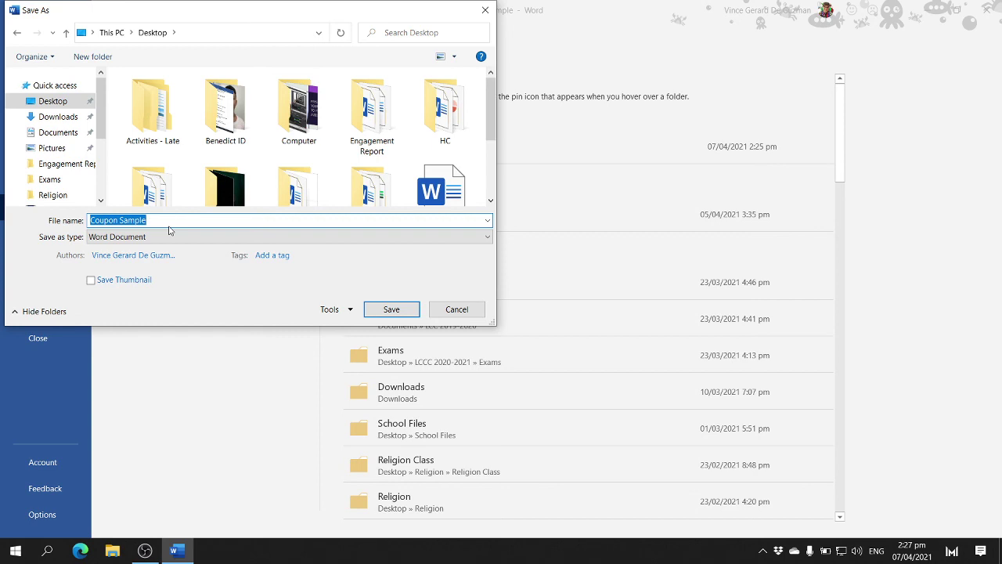
type("Coupon, SUrname,")
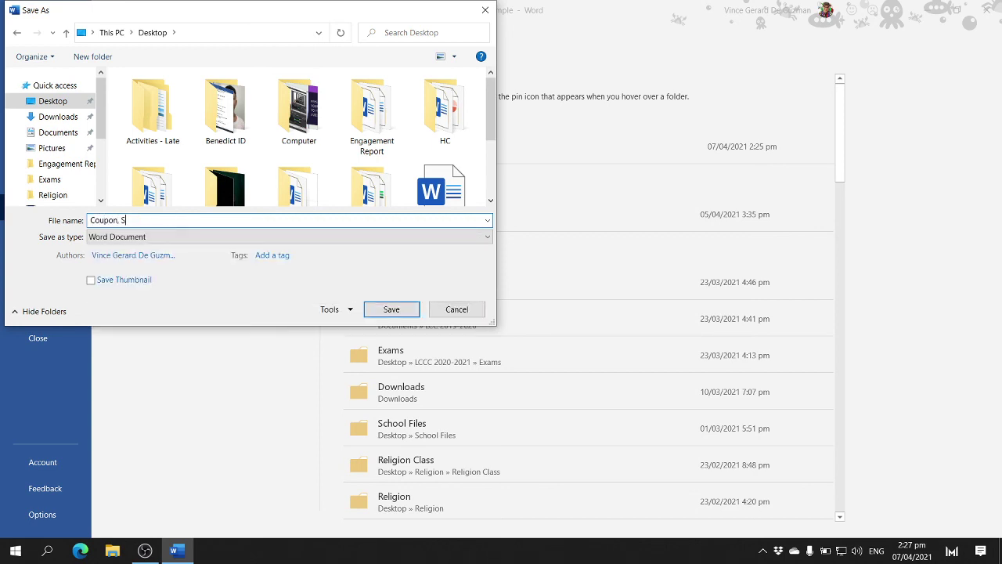
key("BackSpace")
key("BackSpace")
key("BackSpace")
type("Benedict, Sur")
key("BackSpace")
key("BackSpace")
key("BackSpace")
type("De Guzman")
left_click(392, 309)
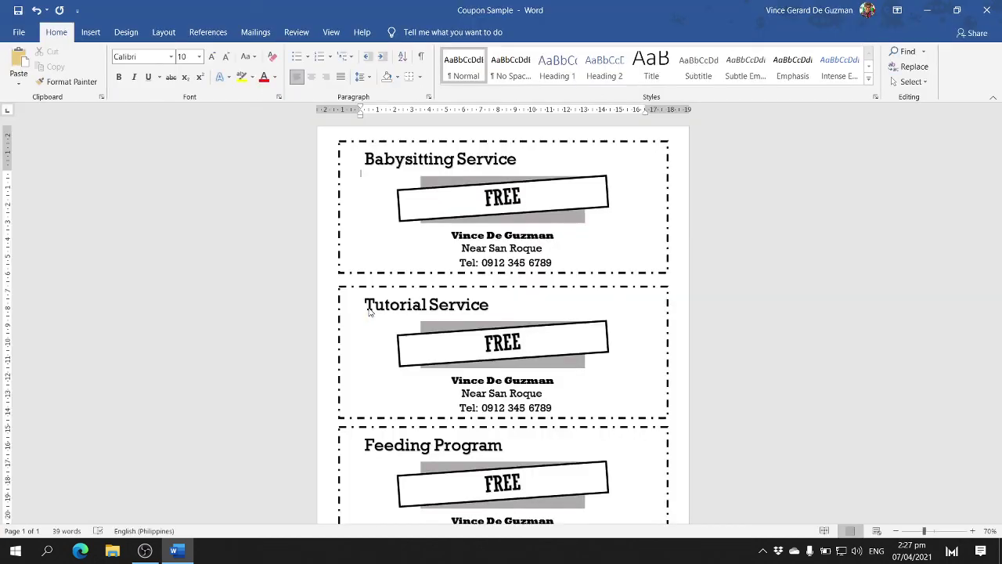
left_click(986, 10)
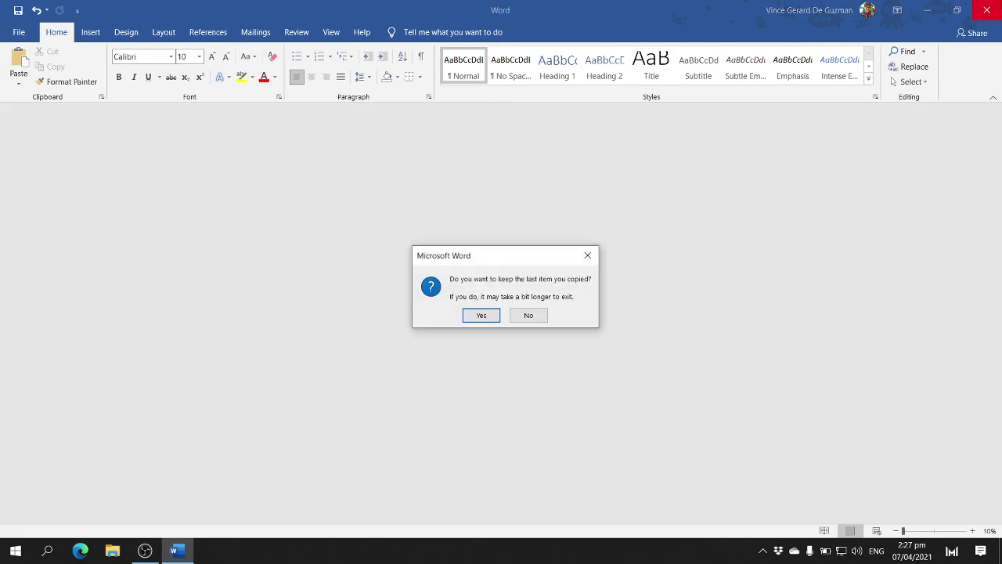
left_click(524, 318)
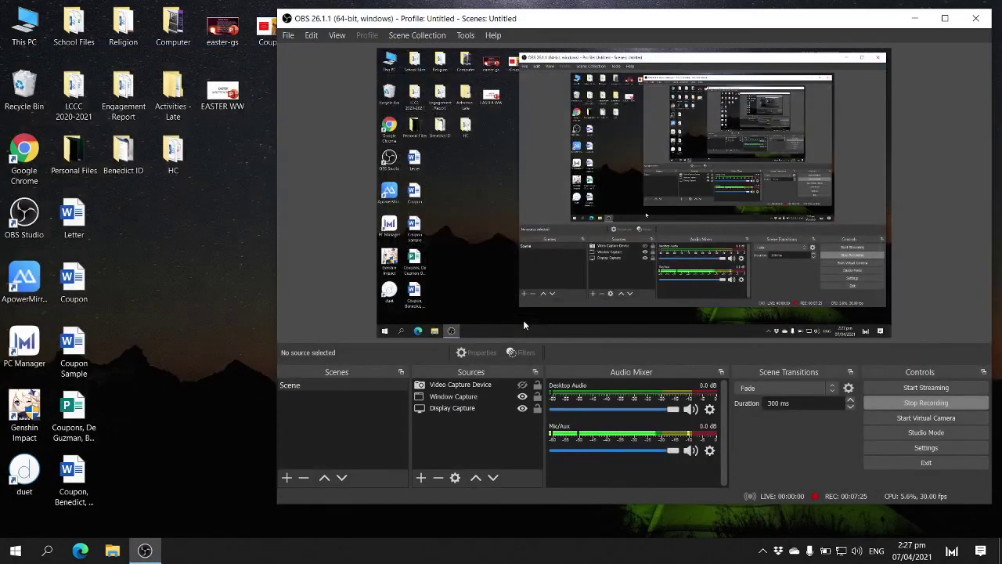